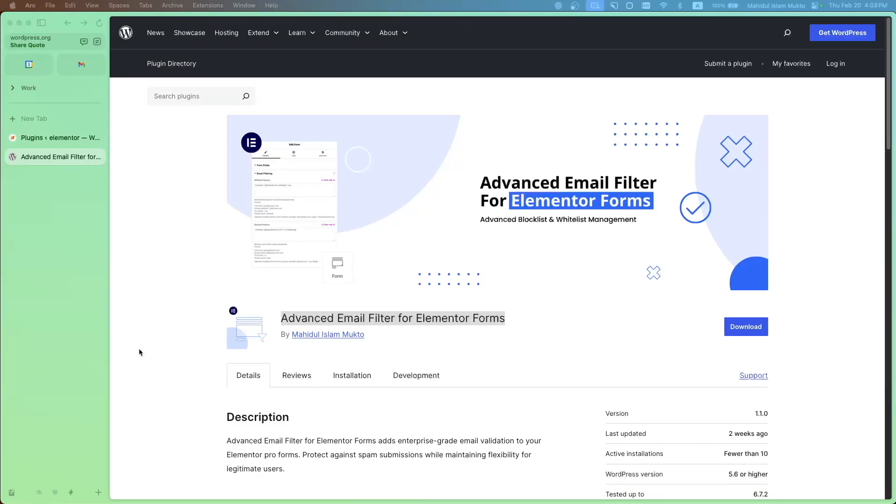
Download the Advanced Email Filter for Elementor Forms plugin from its WordPress plugin page
scroll(140, 350, down, 1)
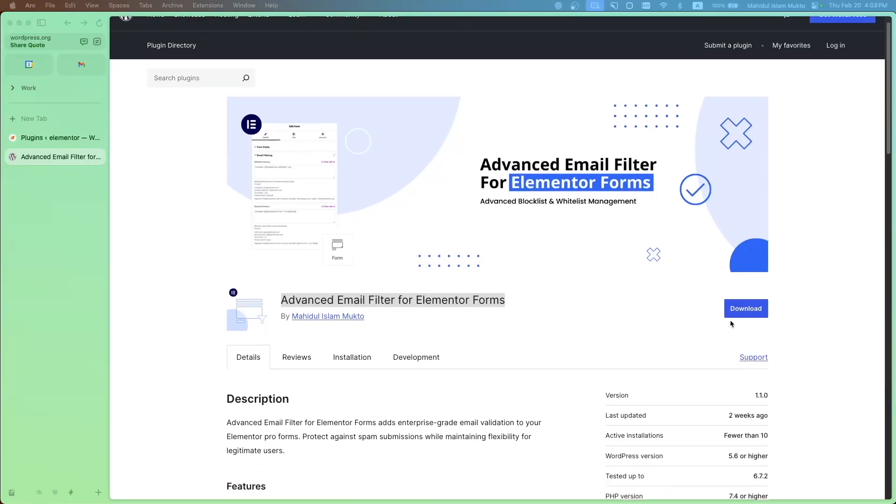
scroll(423, 360, up, 1)
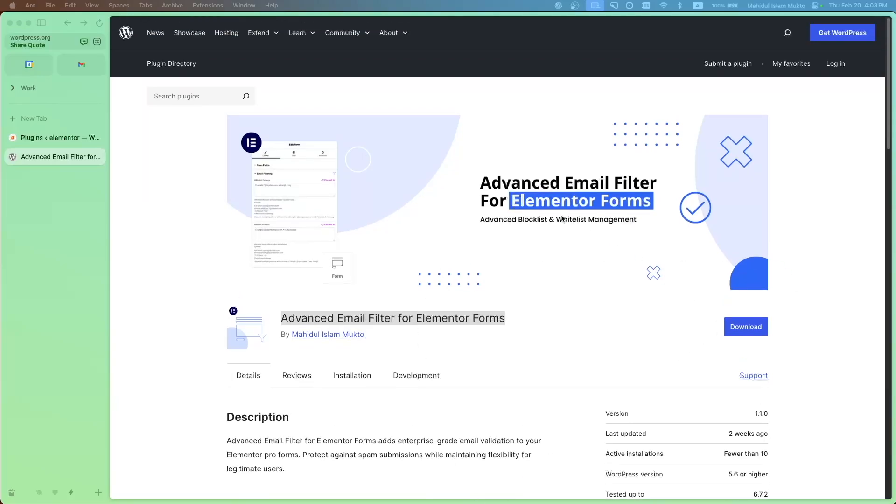
click(753, 331)
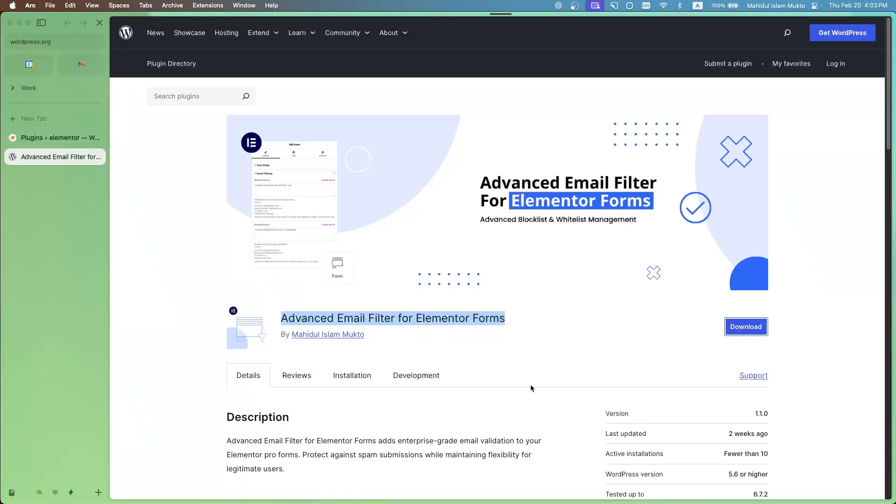
mouse_move(17, 491)
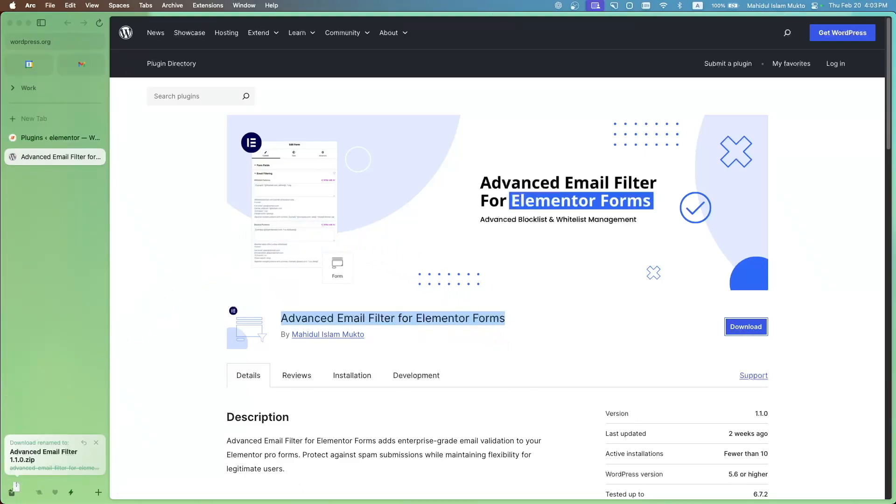
Upload Advanced Email Filter 1.1.0.zip as a new plugin on the local elementor site, then install and activate it
click(79, 141)
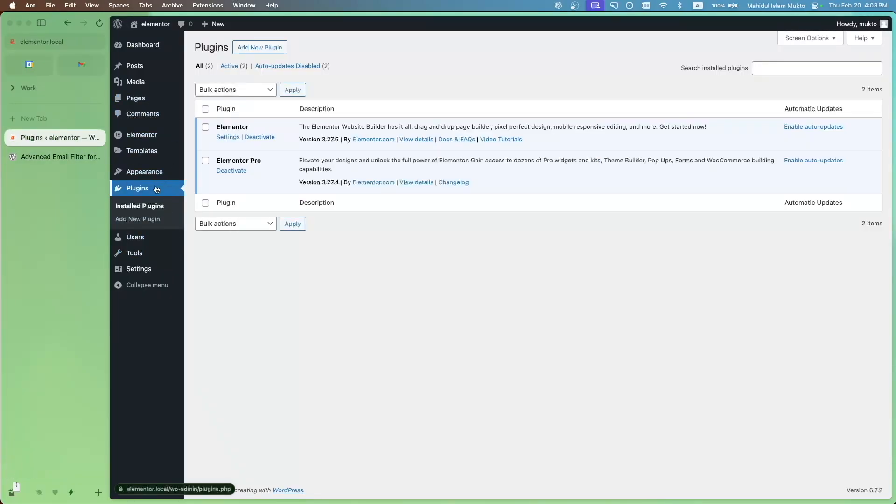
click(263, 53)
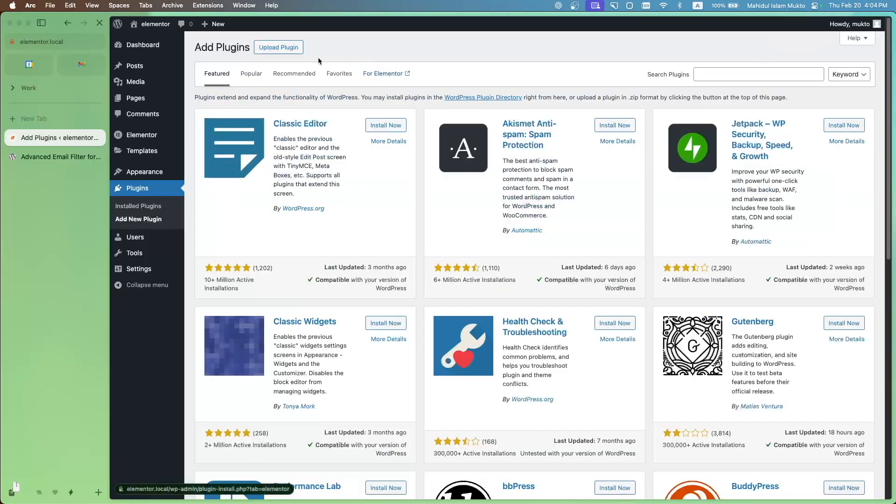
click(280, 52)
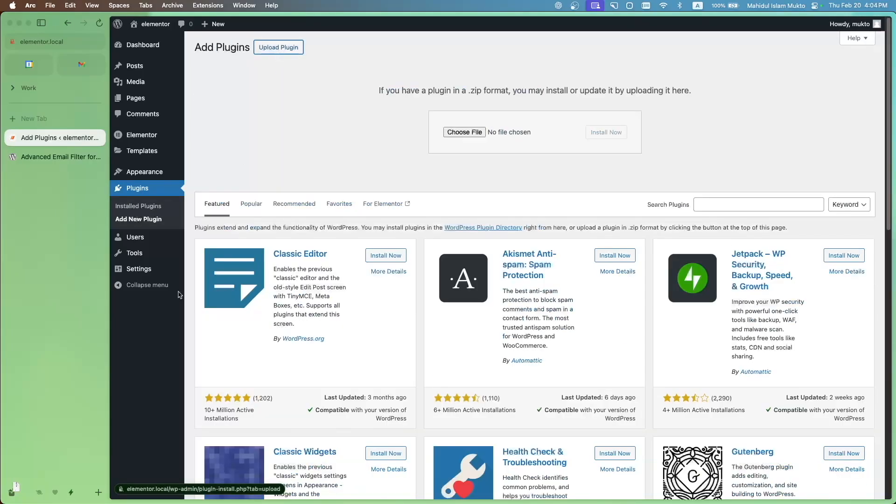
mouse_move(13, 484)
drag(14, 483, 463, 132)
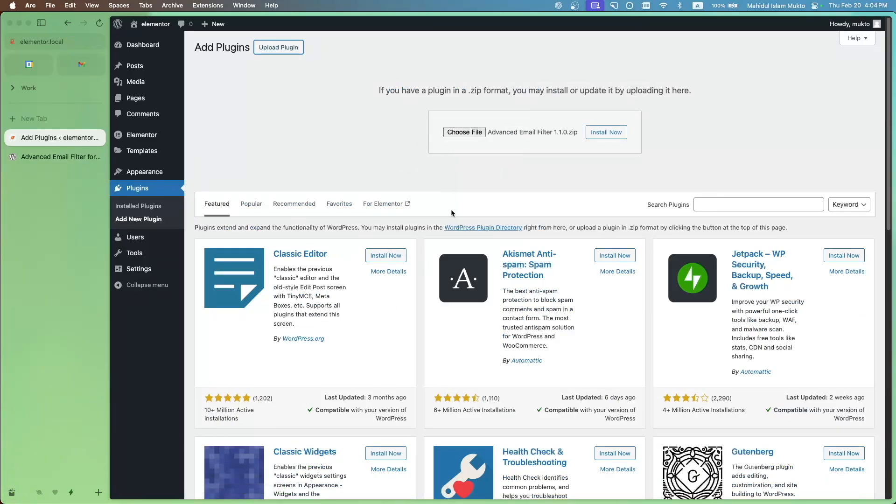
click(610, 135)
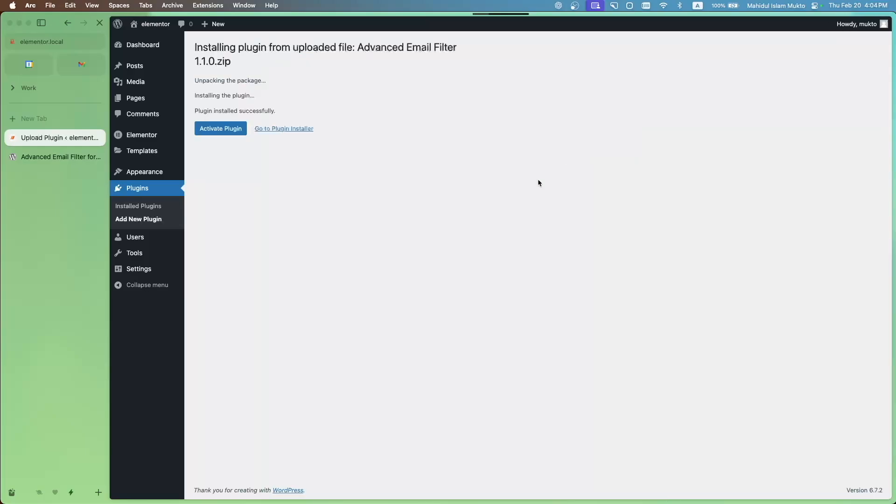
click(215, 129)
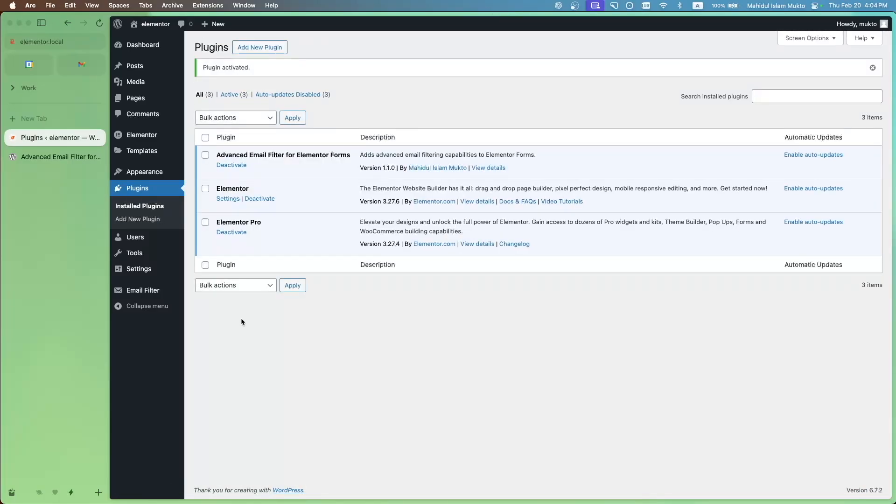
Open the Email Filter settings page and review the global allowlist, blocklist and business email options
click(148, 293)
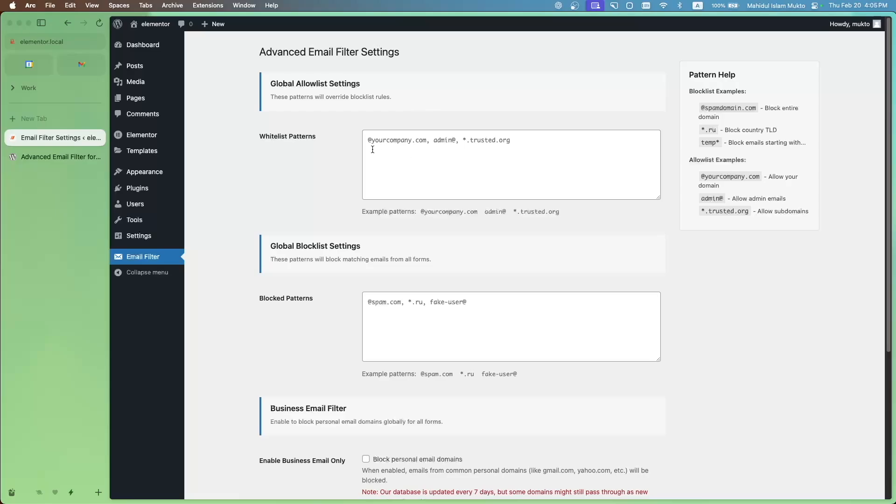
scroll(372, 213, down, 1)
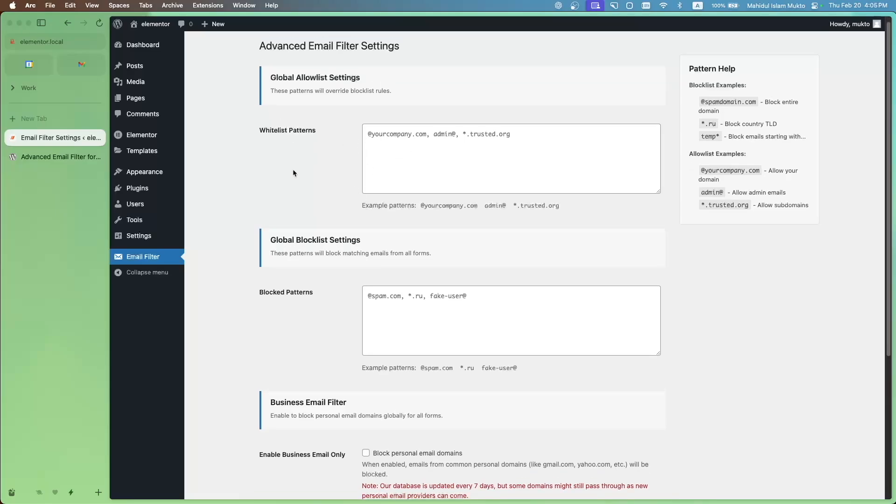
scroll(328, 226, down, 5)
scroll(329, 226, up, 5)
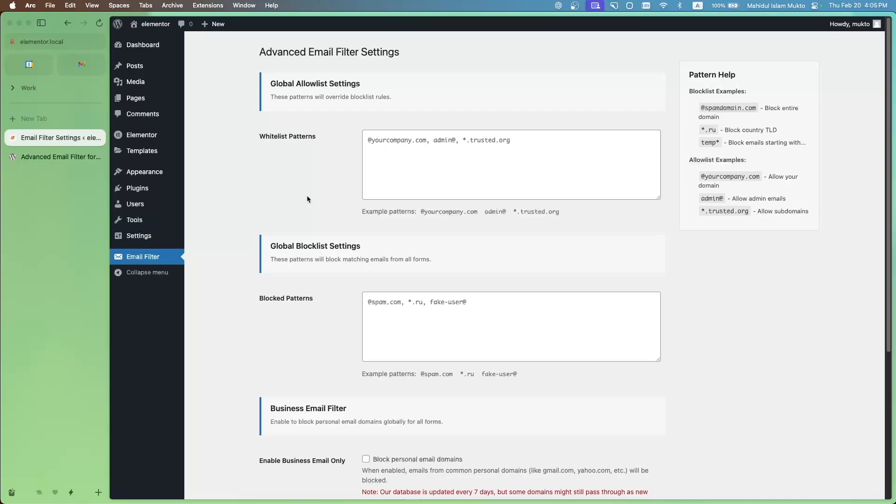
scroll(306, 200, down, 5)
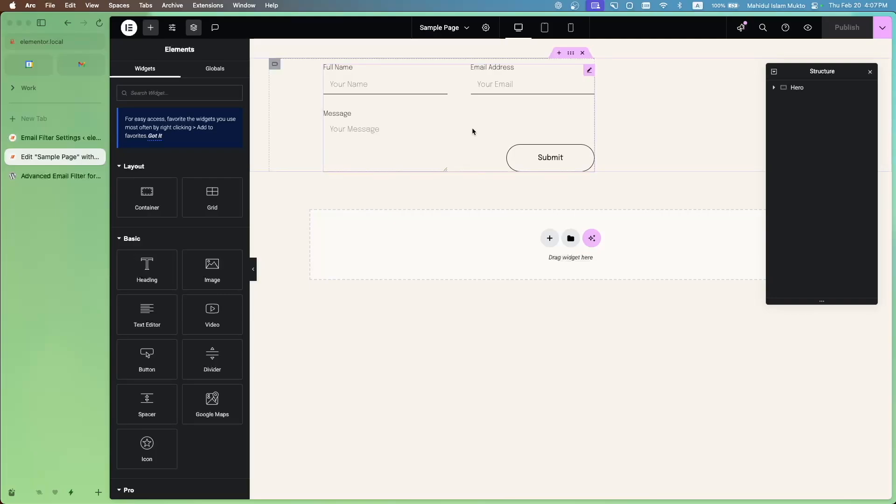
Edit the contact form on Sample Page and expand its Email Filtering settings
click(590, 71)
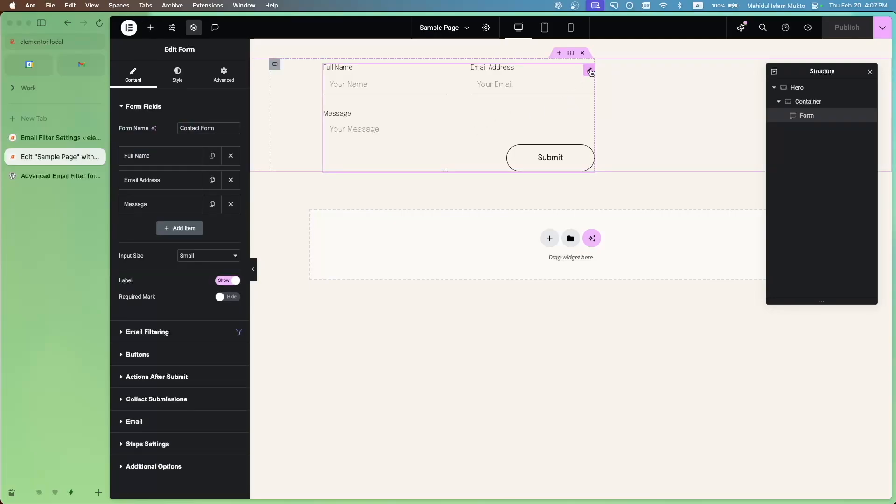
click(166, 333)
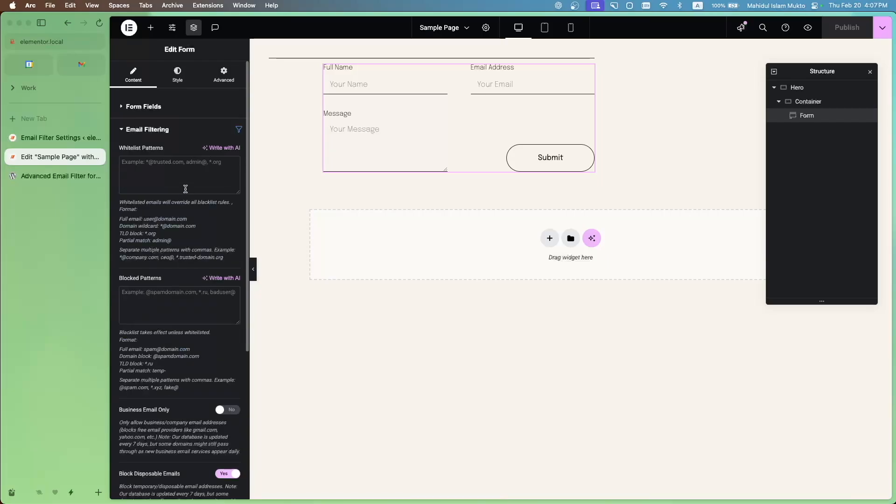
scroll(175, 327, down, 3)
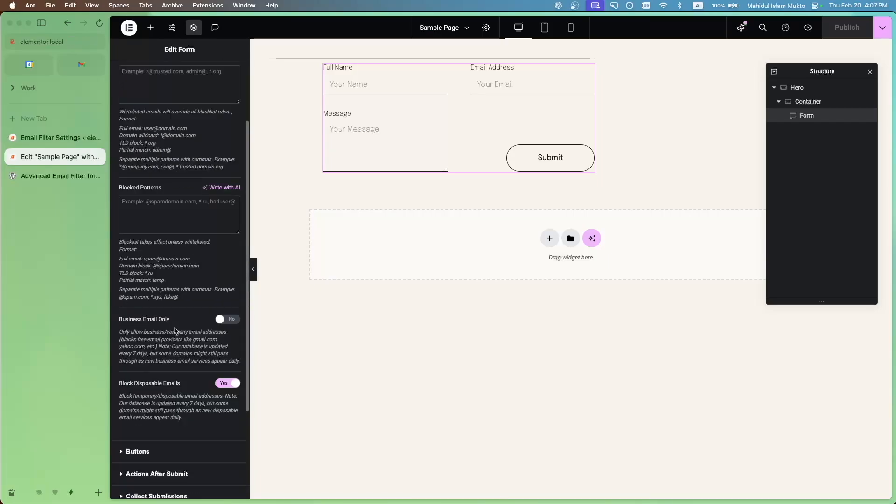
scroll(175, 330, up, 5)
Compare the global email filter settings with the form's own whitelist, blocked pattern, business email and disposable email options
click(61, 138)
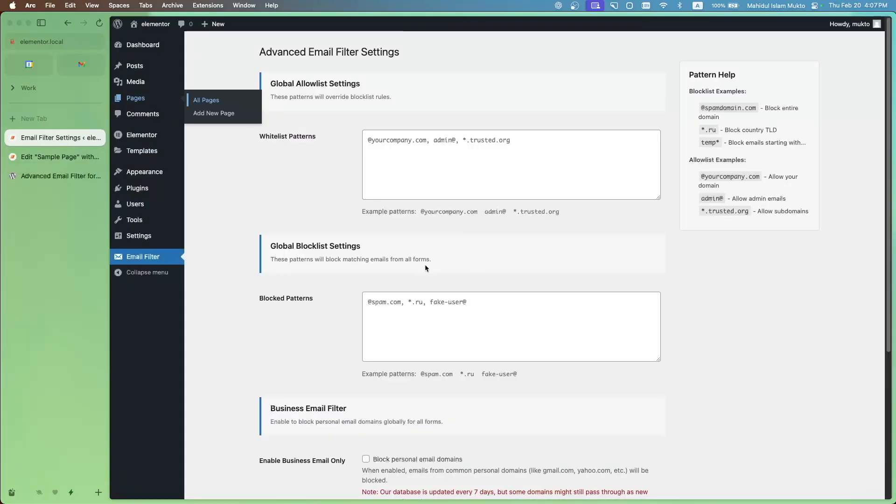
scroll(425, 264, down, 5)
click(60, 157)
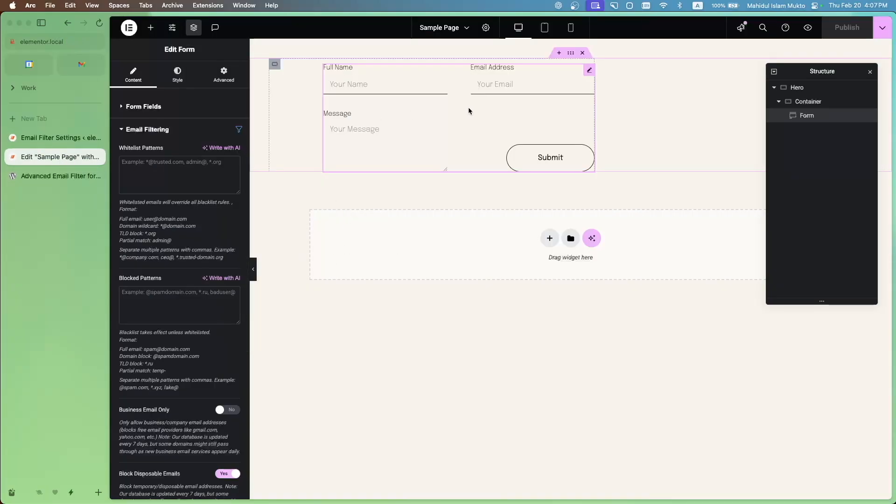
scroll(180, 308, down, 4)
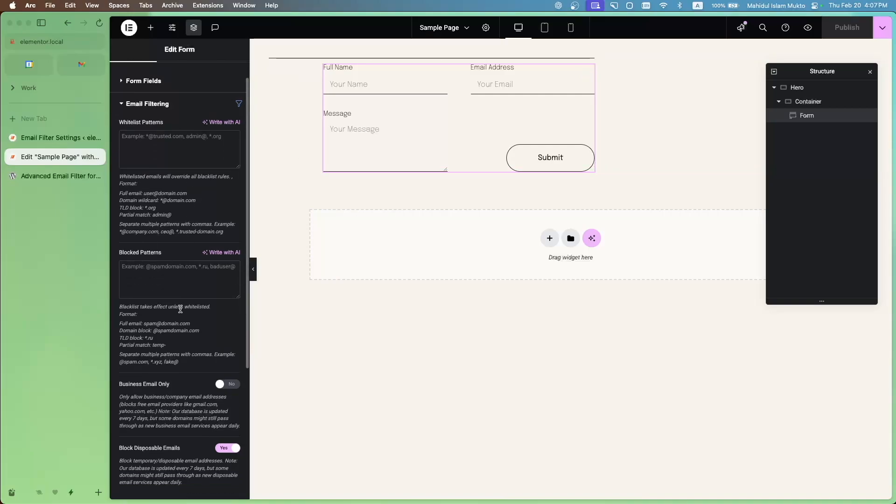
scroll(183, 310, up, 1)
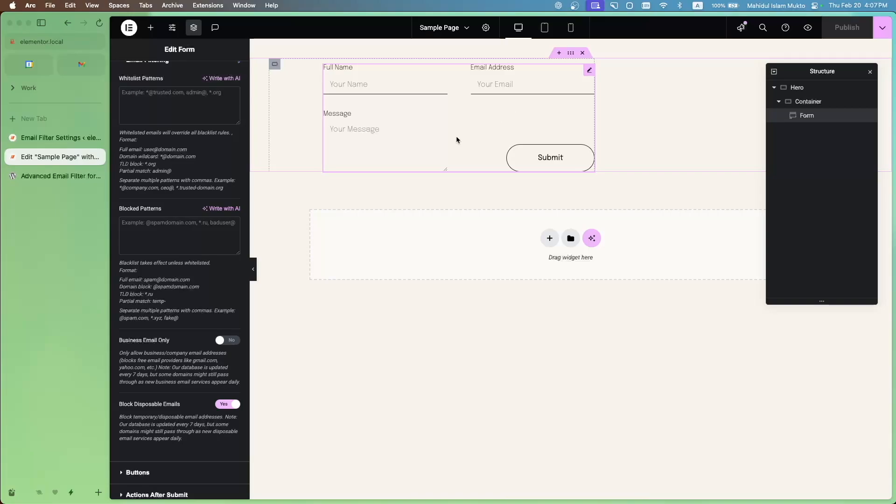
scroll(180, 296, up, 4)
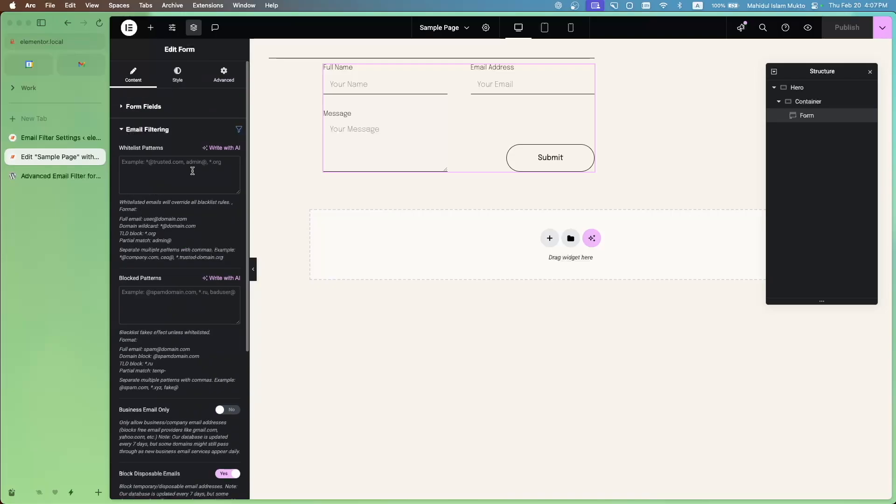
scroll(194, 371, down, 5)
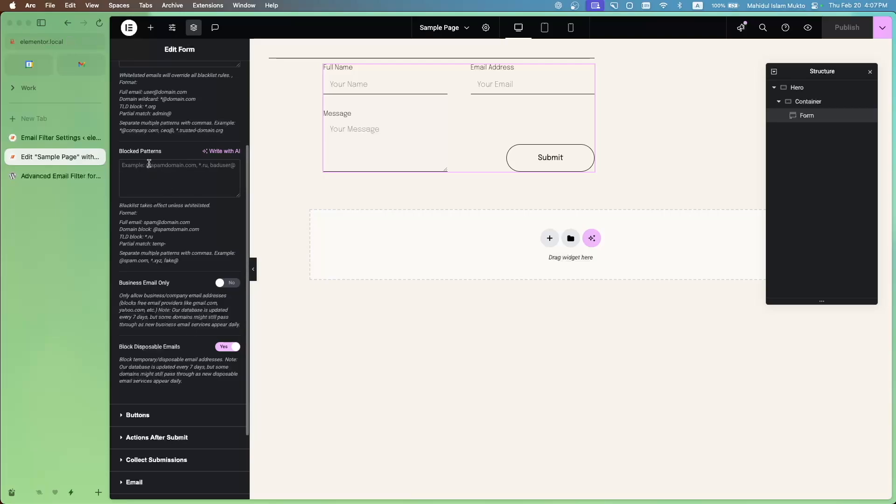
scroll(185, 208, up, 1)
scroll(185, 208, up, 5)
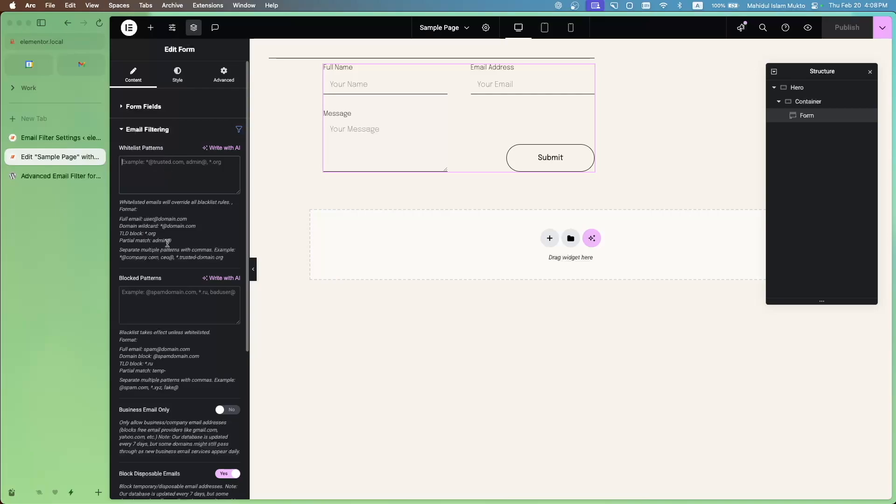
click(161, 202)
click(184, 188)
text(@)
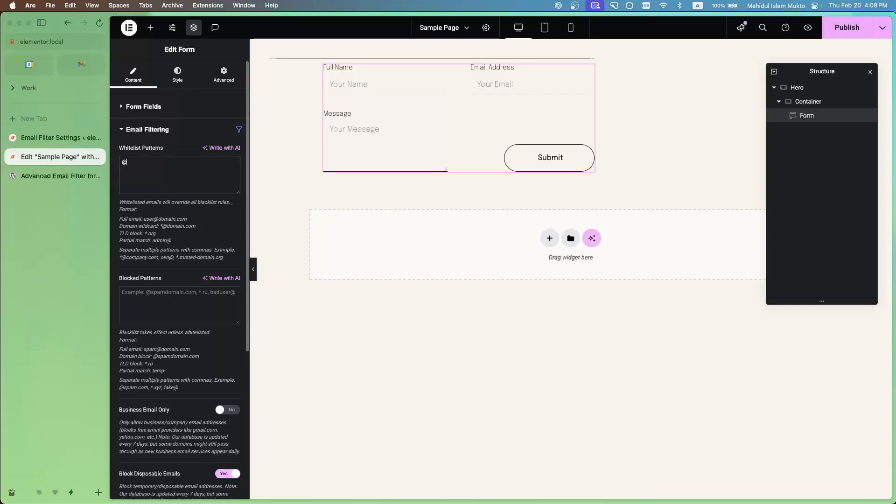
text(gmail.com)
Turn off Block Disposable Emails for the form and publish the page
click(228, 473)
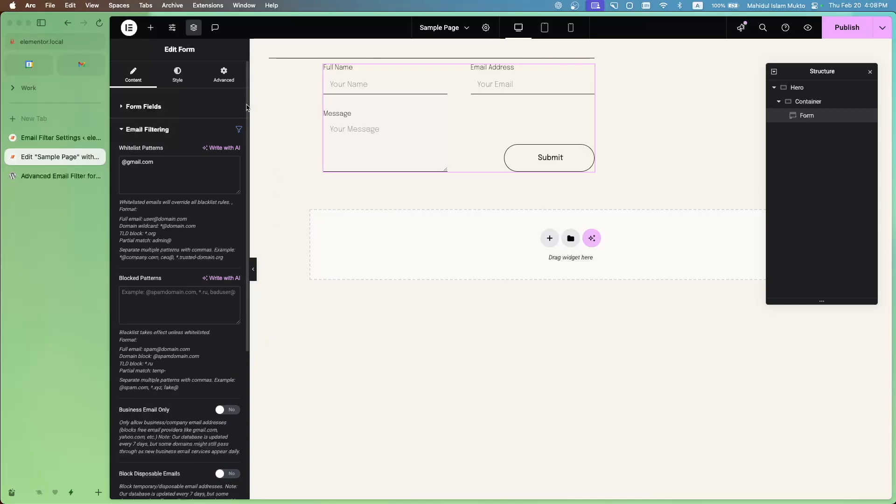
click(847, 27)
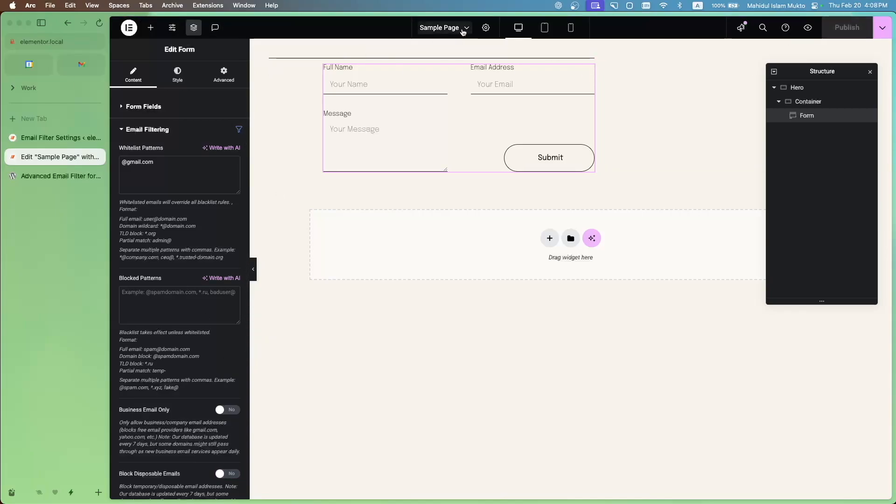
Preview the page and submit the form with a name, a Gmail address and the message "sdsdsds"
click(807, 28)
click(55, 177)
click(231, 82)
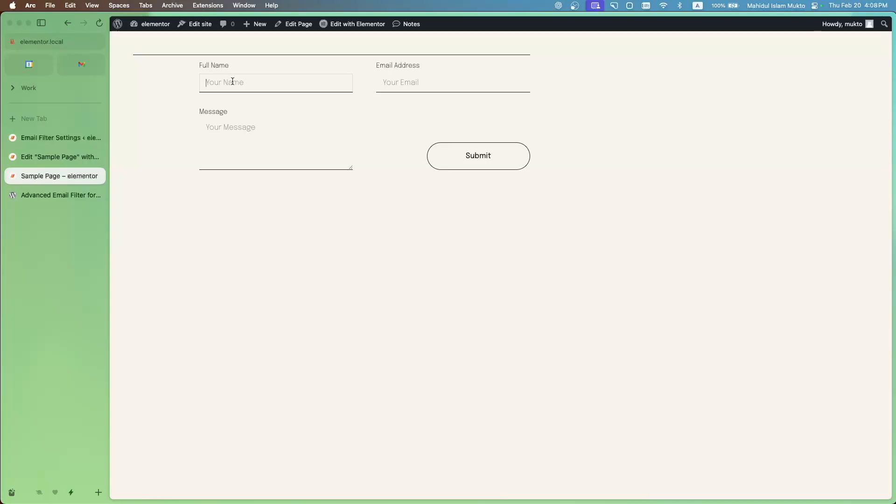
text(mukt)
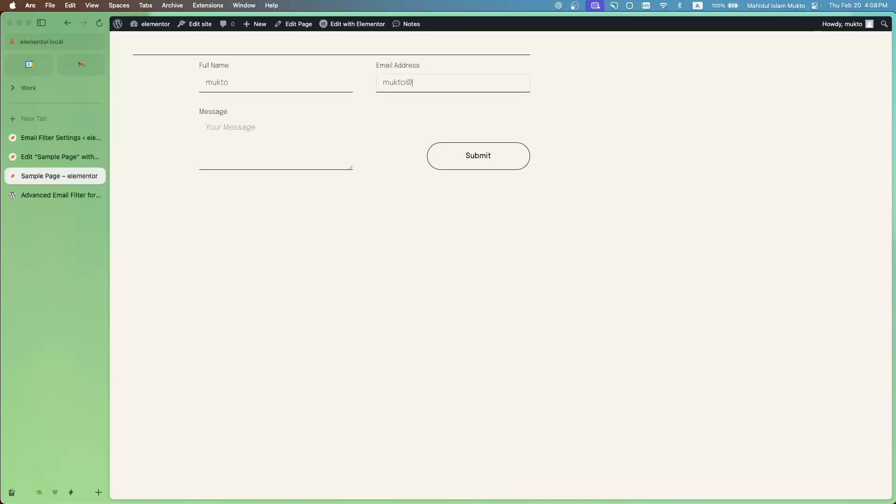
click(267, 160)
text(sdsdsds)
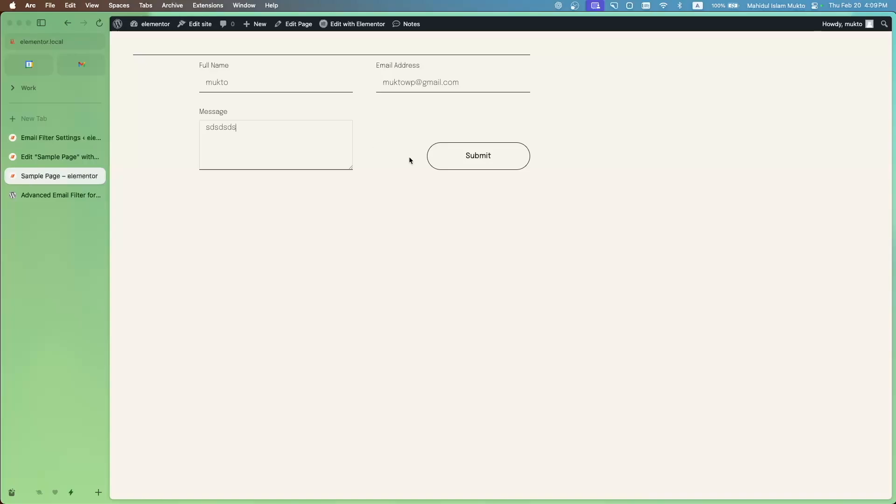
click(508, 154)
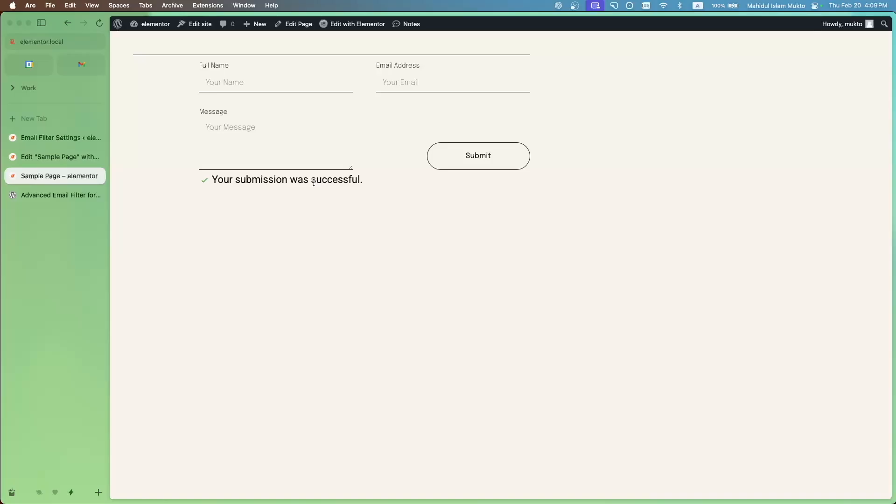
Check the form's whitelist pattern, and submit the previewed form with a name, a Hotmail address and the message "dsds"
click(80, 157)
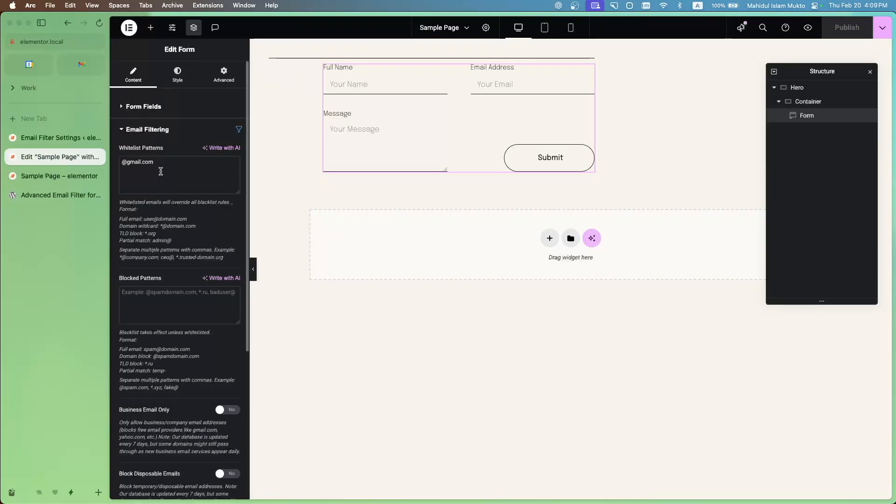
click(61, 175)
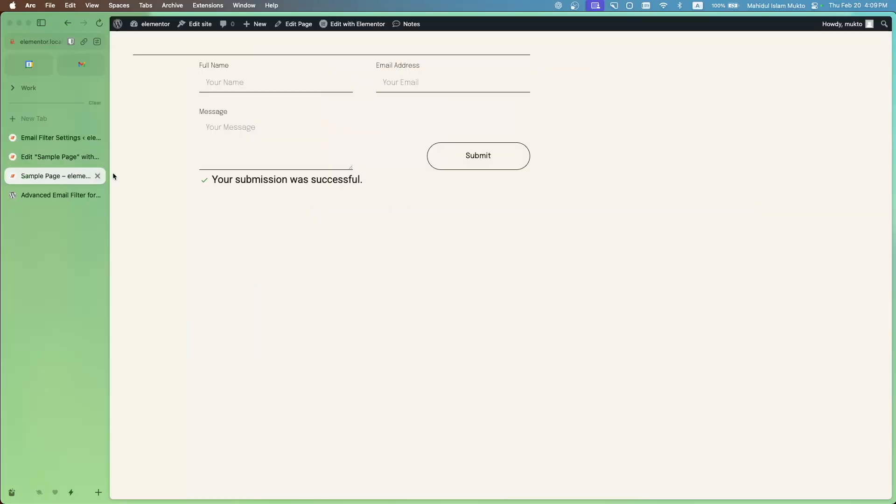
click(250, 84)
click(280, 108)
click(411, 84)
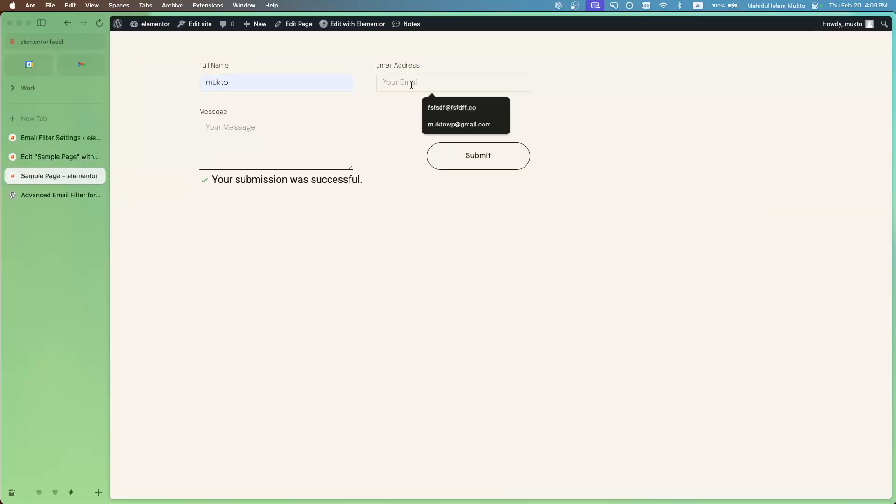
click(456, 124)
drag(422, 82, 441, 83)
text(hotma)
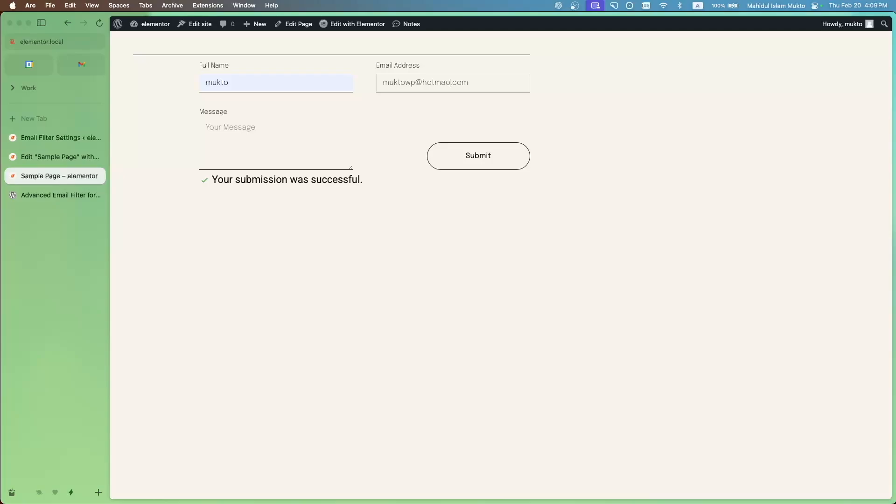
text(il)
click(281, 137)
text(dsds)
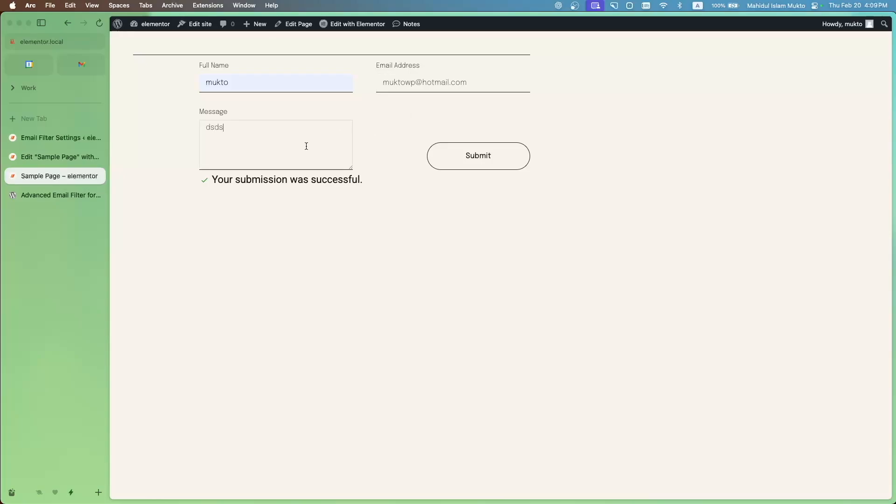
click(476, 161)
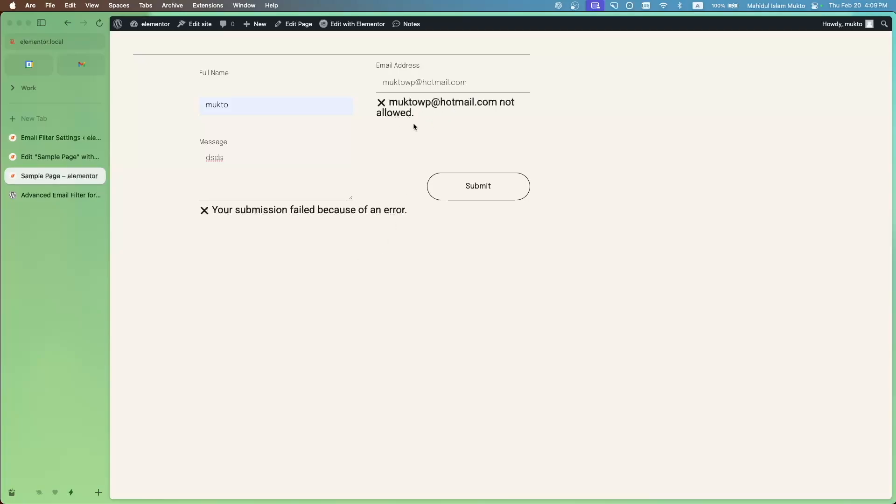
Change the domain of the entered email address to hfdssdfsdmail.com and resubmit the form
click(430, 83)
key(BackSpace)
key(BackSpace)
text(fdssdfsd)
click(467, 186)
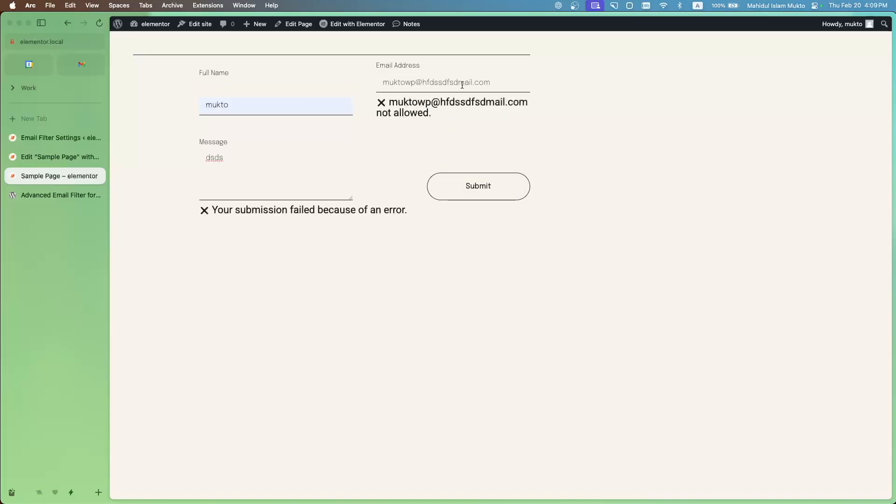
click(56, 157)
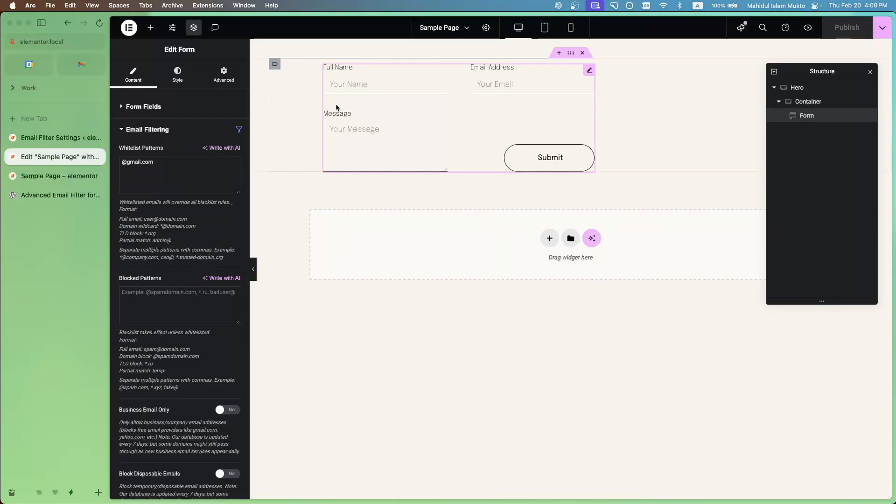
drag(178, 162, 118, 157)
key(super+c)
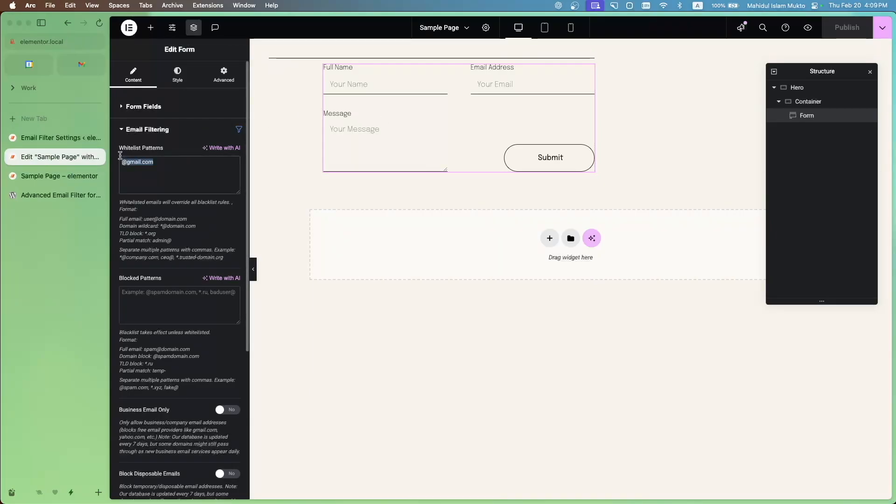
key(BackSpace)
click(167, 296)
key(super+v)
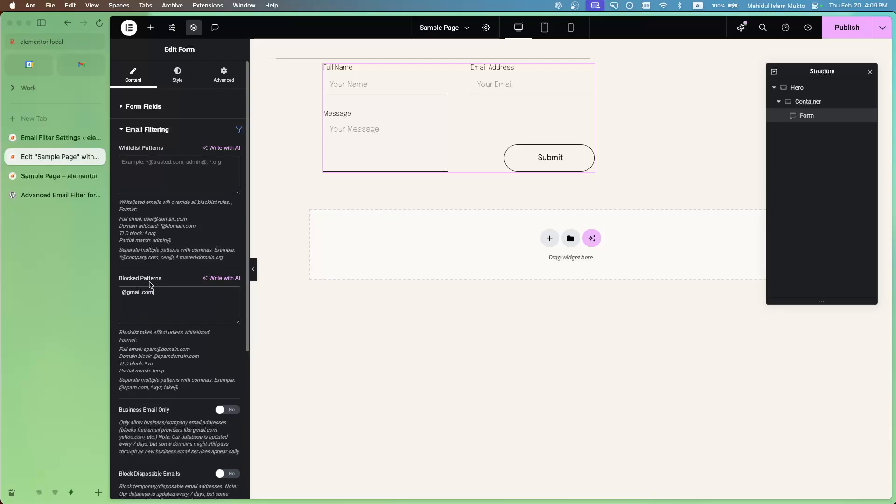
click(847, 27)
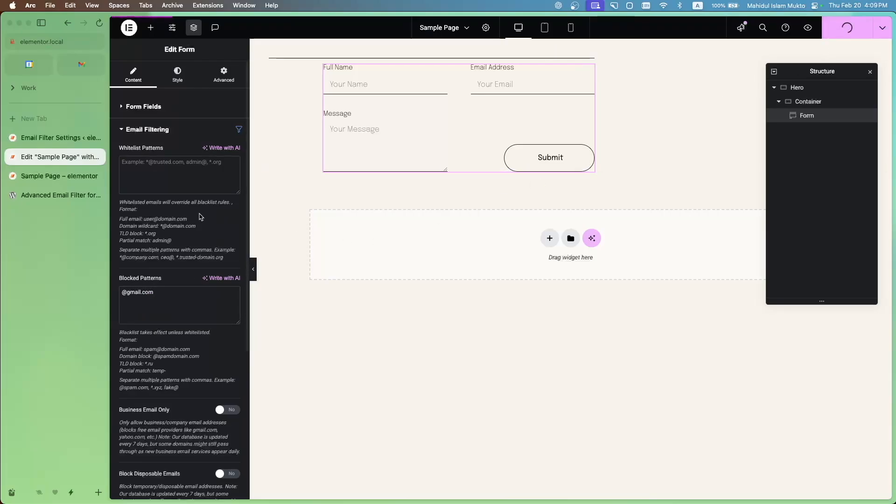
Reload the previewed page and submit the form with a name, a Gmail address and the message "sds"
click(64, 180)
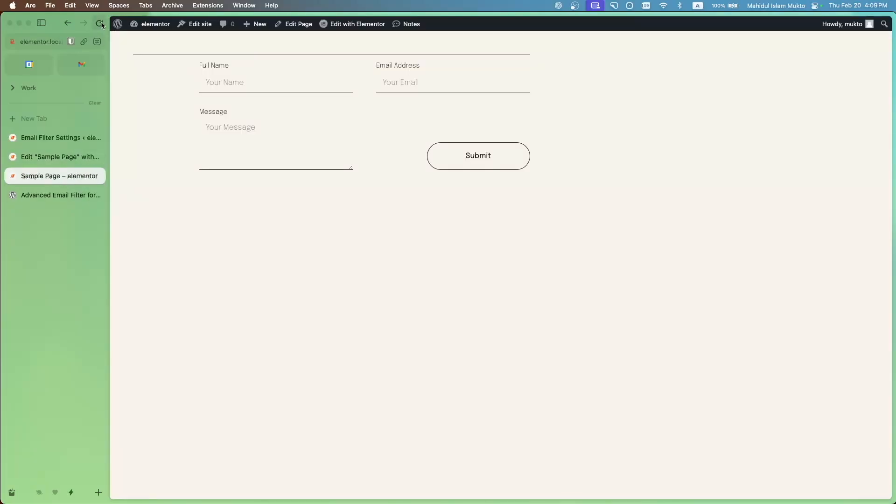
click(277, 84)
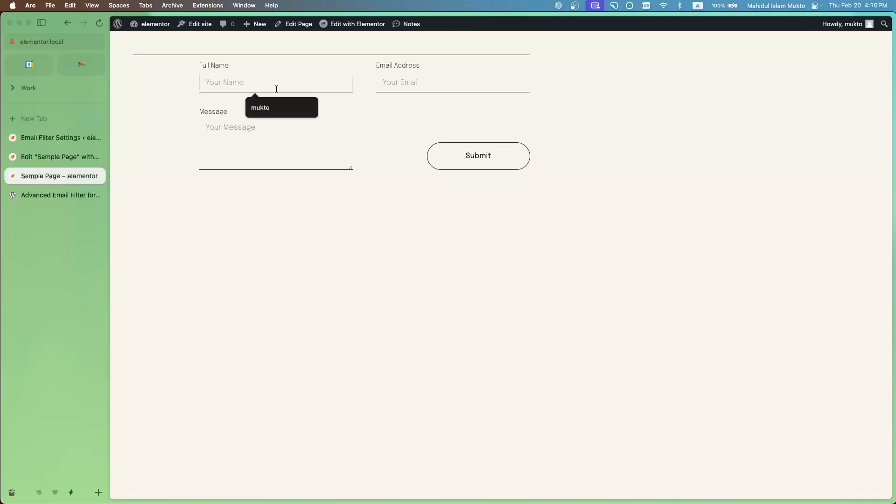
key(Tab)
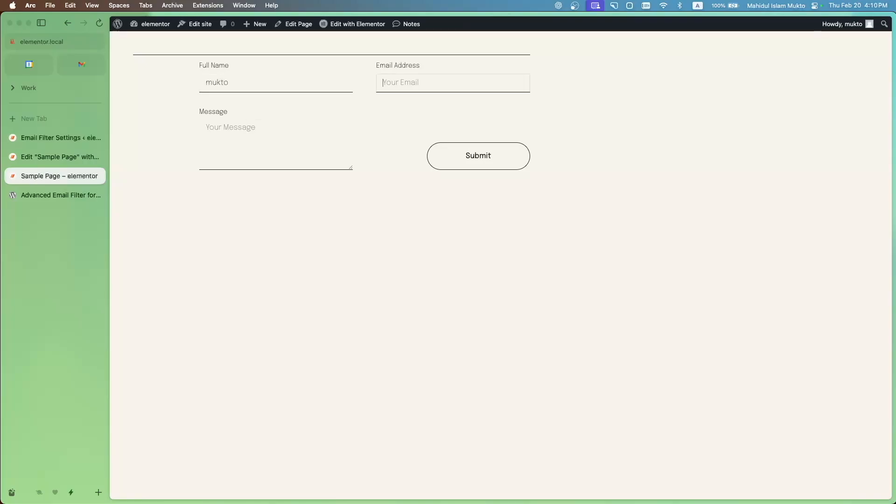
key(Down)
key(Return)
click(258, 155)
text(sds)
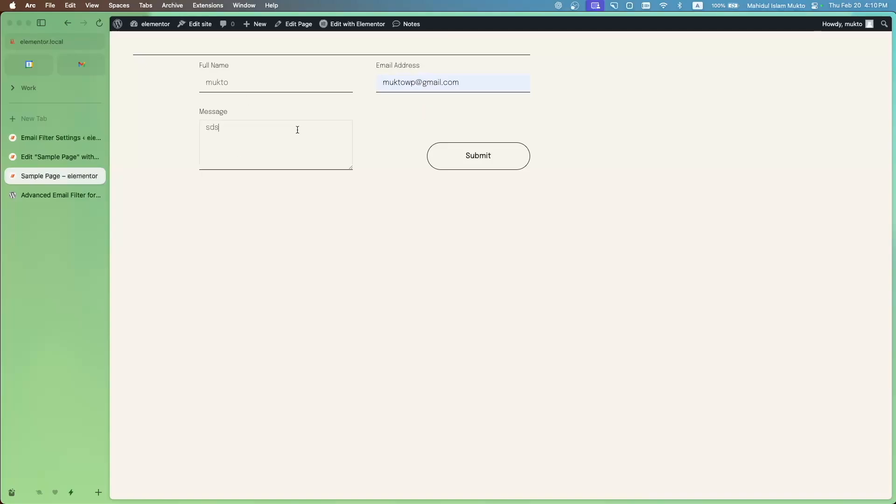
click(472, 155)
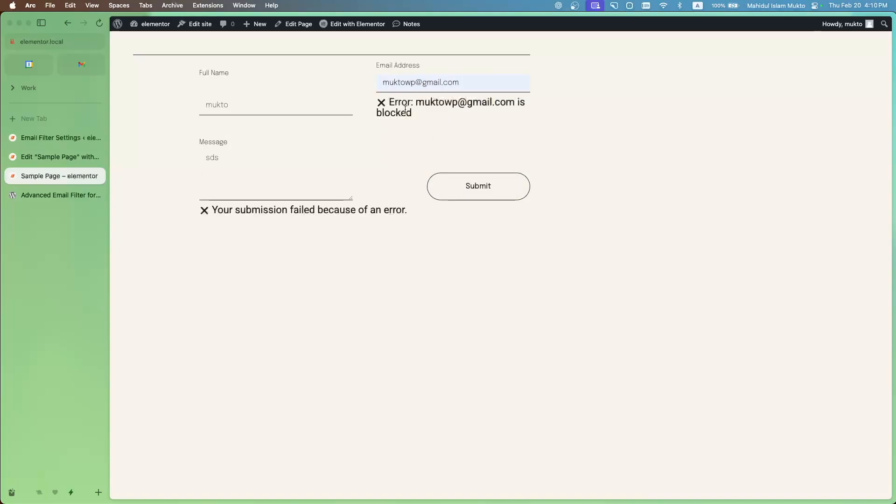
Change the domain of the entered email address to gmacxdil.com and resubmit the form
click(437, 83)
text(cxd)
click(431, 197)
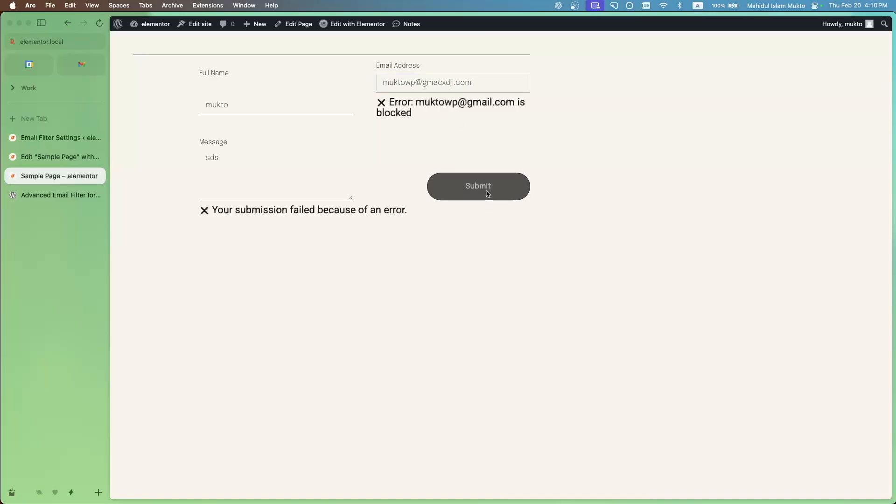
click(59, 155)
scroll(177, 331, down, 2)
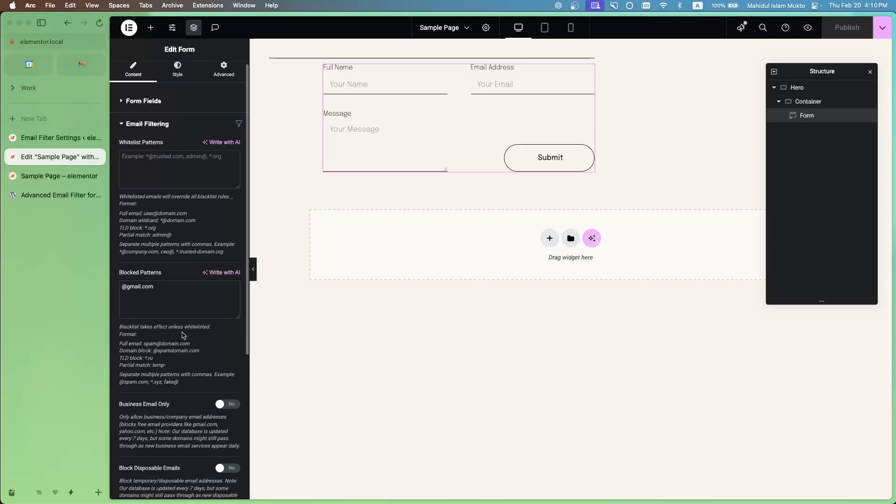
scroll(164, 289, up, 1)
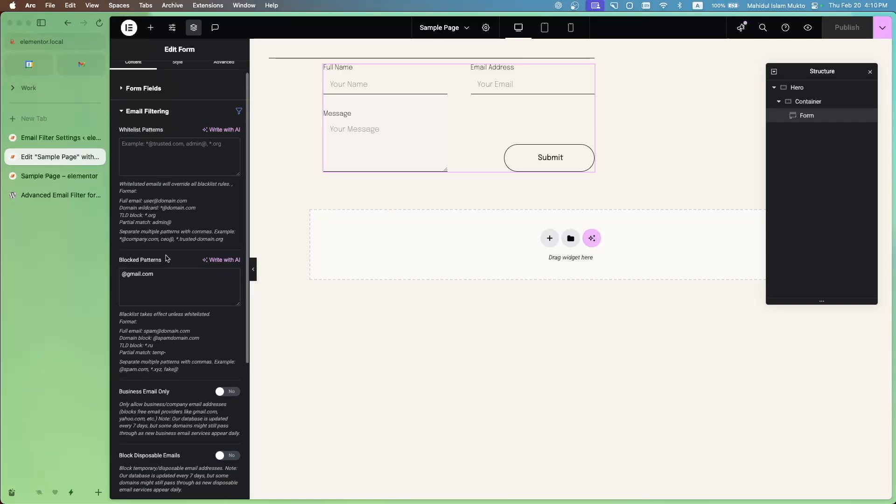
scroll(164, 316, down, 2)
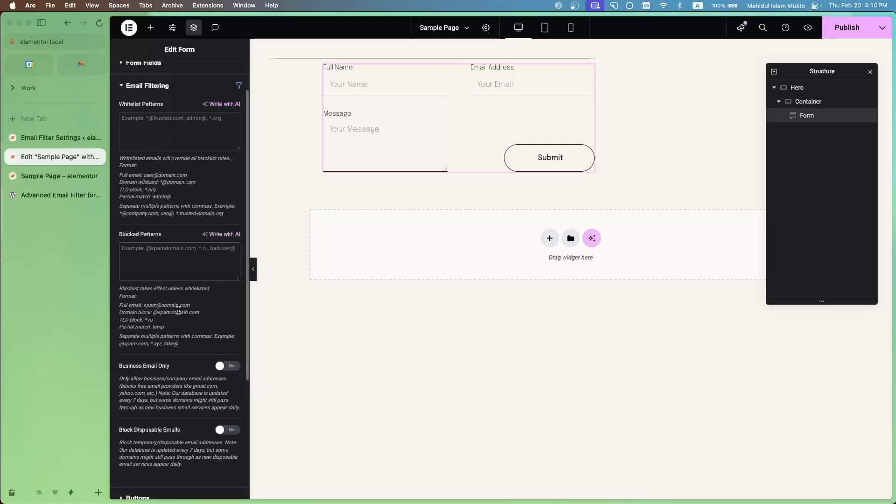
scroll(186, 354, down, 5)
scroll(193, 388, up, 6)
click(837, 33)
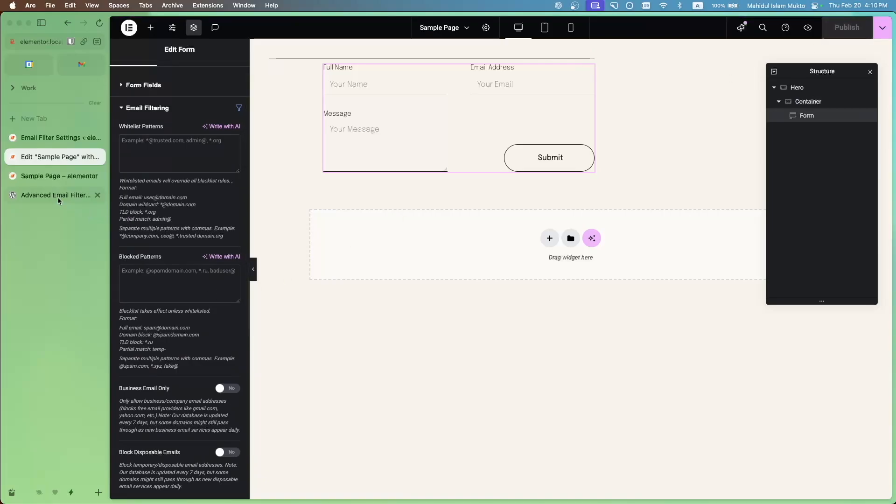
Submit the previewed form with a name and a Gmail address, leaving the message empty
click(59, 176)
click(274, 83)
click(286, 108)
click(420, 85)
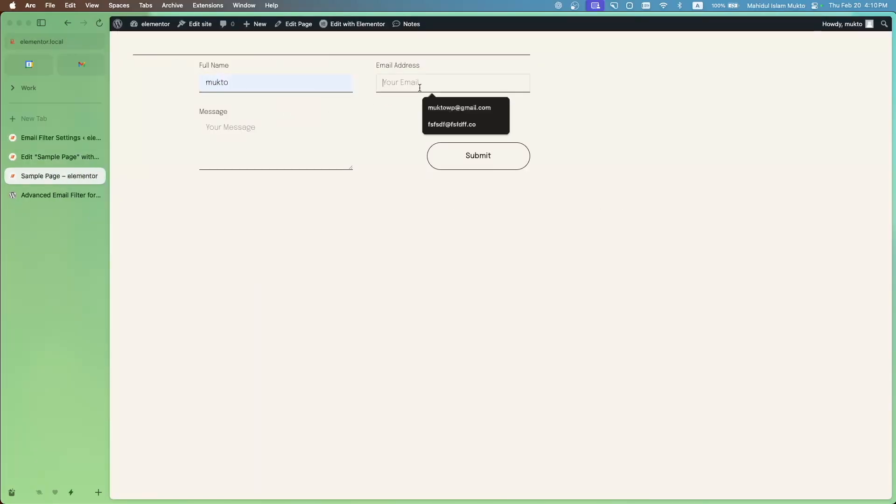
click(444, 113)
click(480, 164)
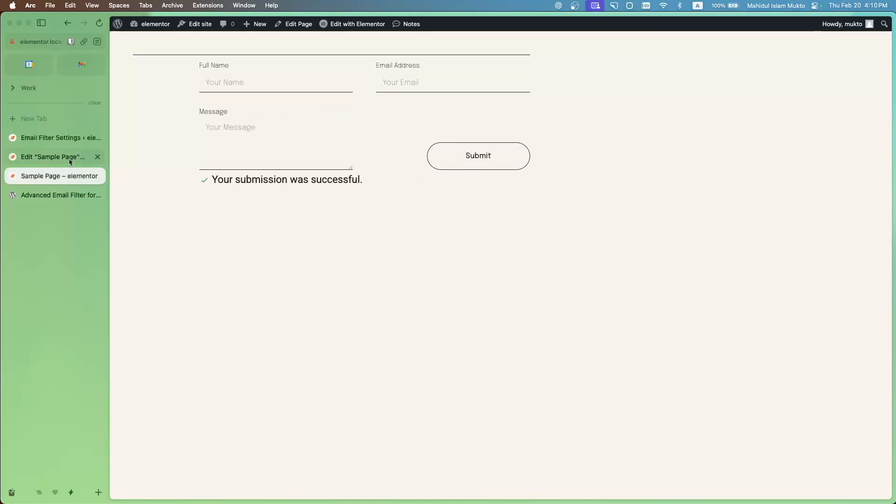
click(60, 140)
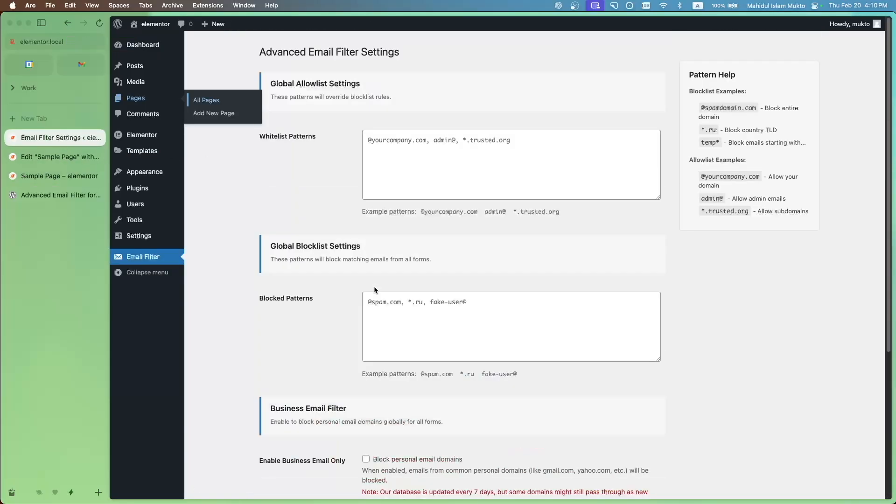
click(423, 313)
key(super+v)
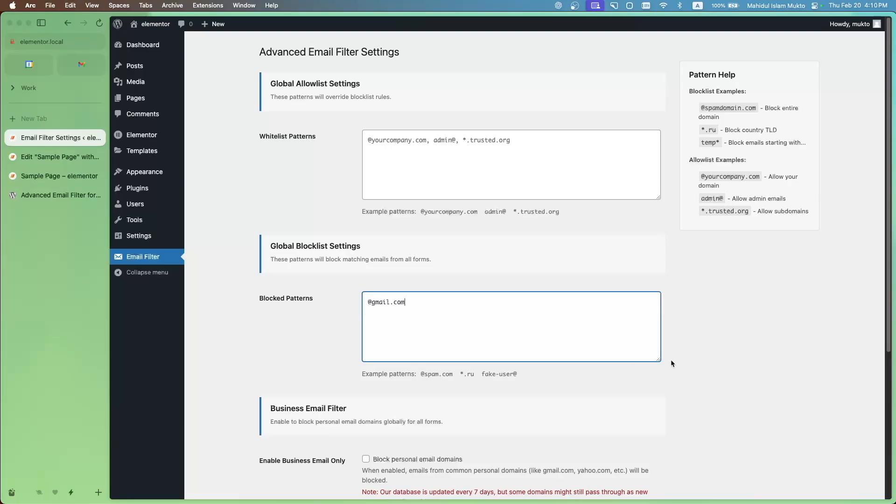
scroll(671, 360, down, 1)
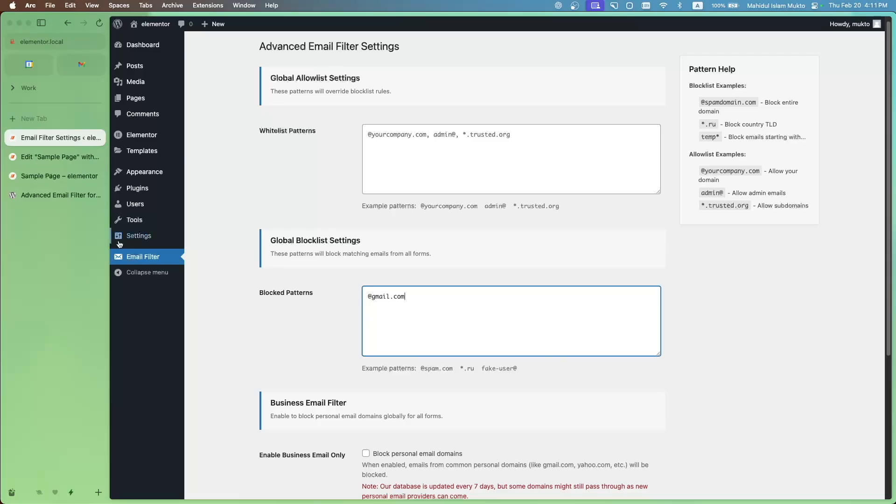
scroll(479, 337, down, 5)
click(304, 443)
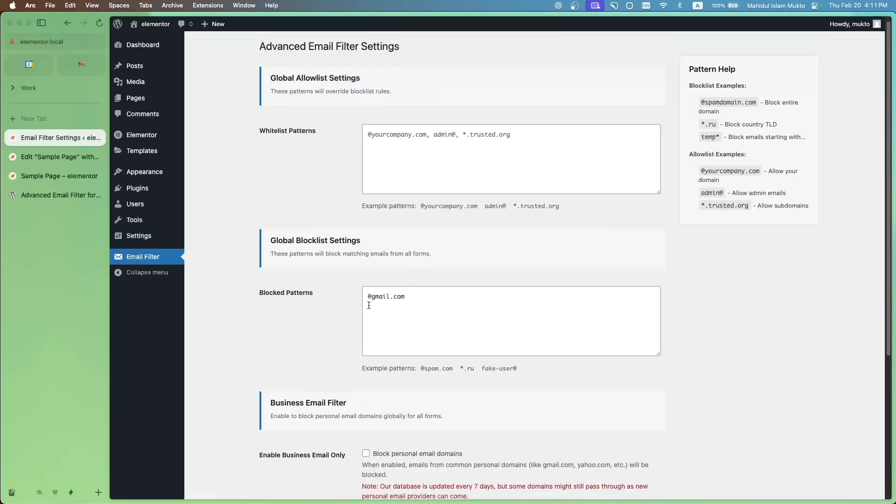
Reload the previewed page and submit the form with the name "sdsds", a Gmail address and the message "sds"
click(63, 181)
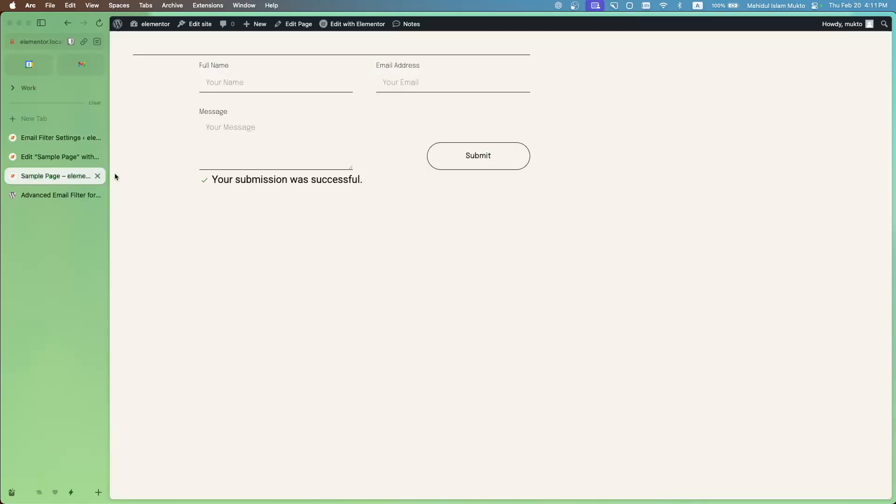
click(99, 23)
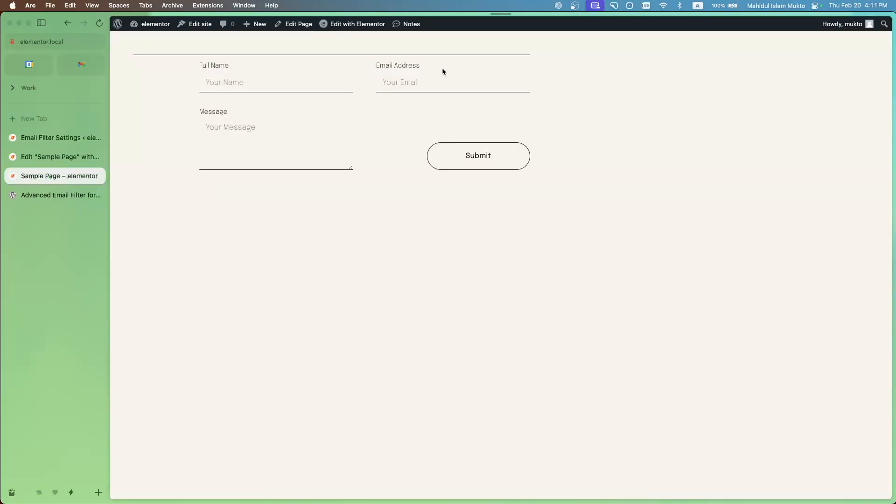
click(441, 83)
click(438, 110)
click(290, 86)
text(sdsds)
click(336, 149)
text(sds)
click(484, 163)
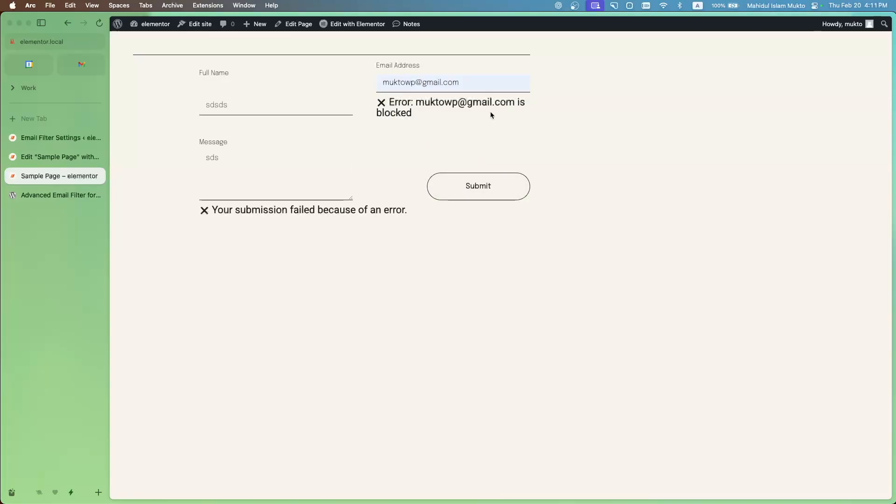
Compare the form's own email filtering options with the global blocklist, business email and disposable email settings
click(72, 157)
scroll(177, 248, down, 5)
scroll(184, 255, up, 3)
scroll(184, 254, up, 4)
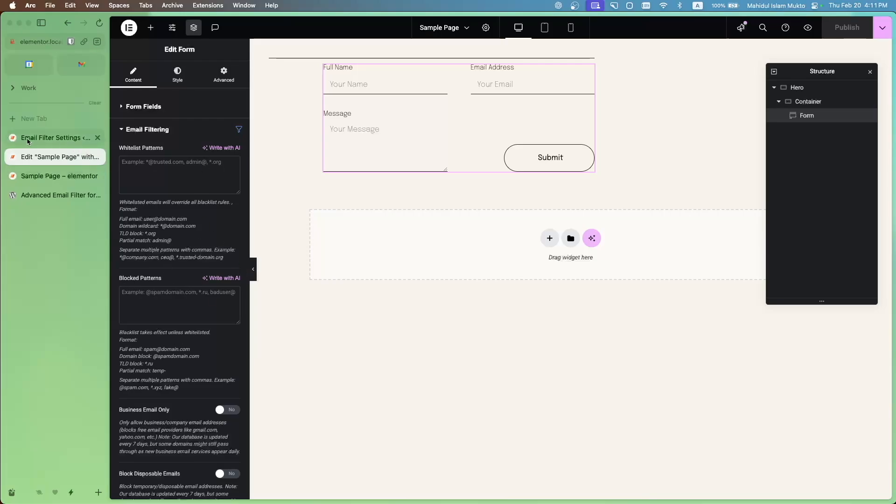
click(27, 141)
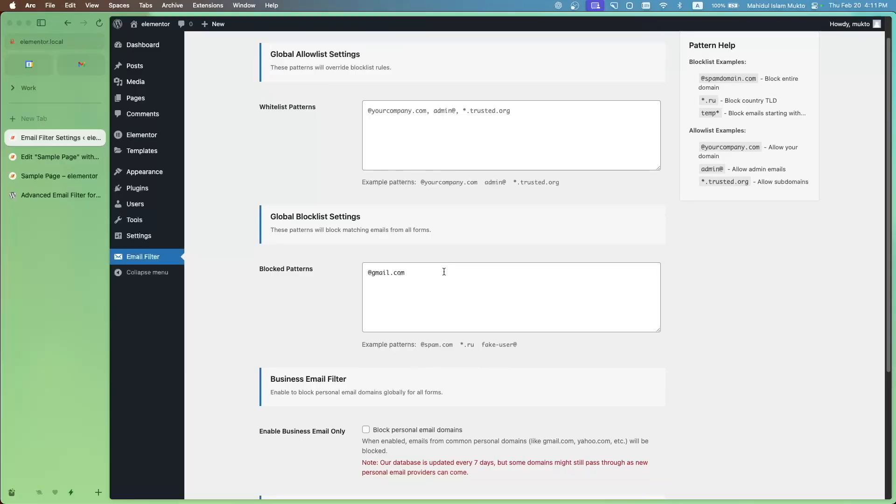
drag(444, 271, 311, 267)
scroll(327, 263, down, 5)
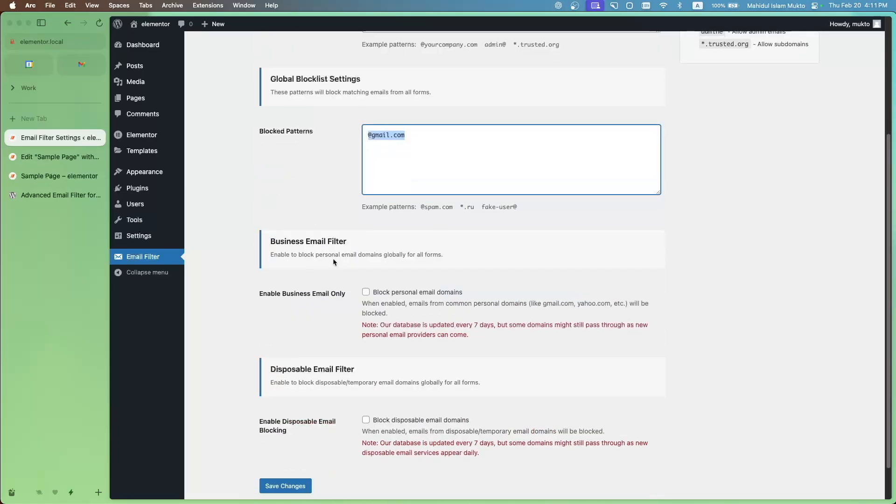
scroll(320, 292, down, 1)
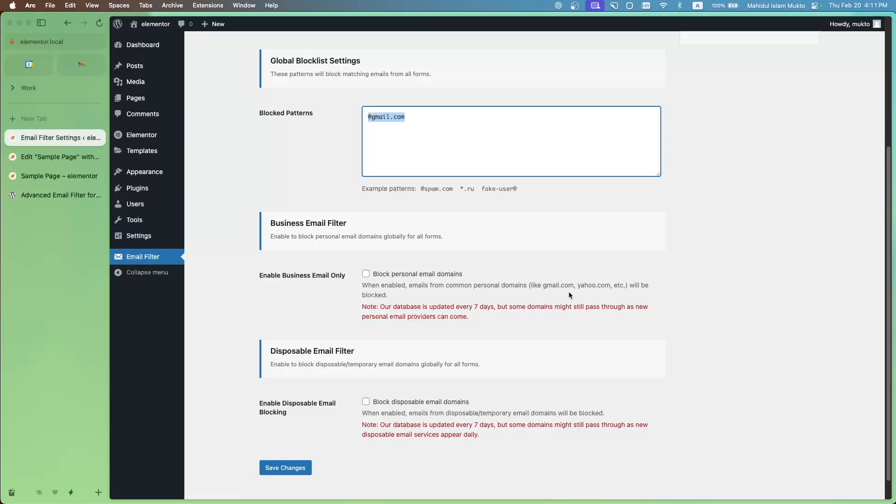
click(72, 159)
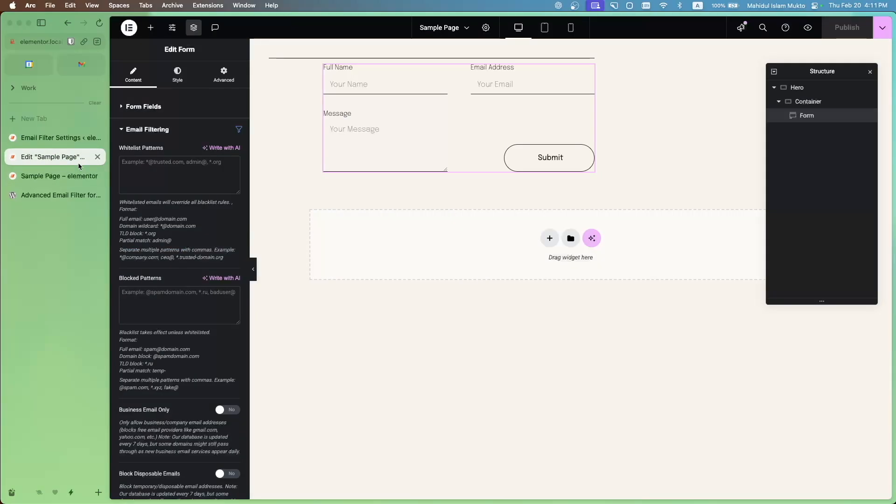
scroll(168, 330, down, 3)
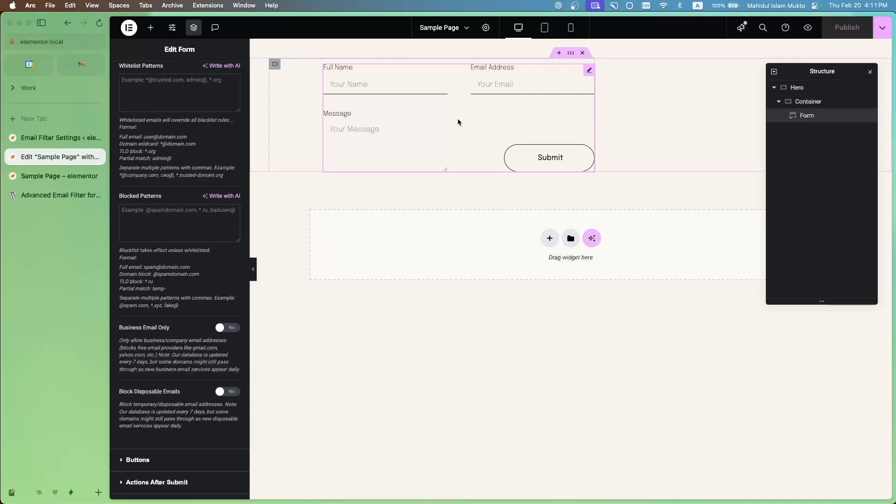
Enable blocking of personal email domains in the global Email Filter settings and save the changes
click(224, 329)
click(226, 328)
click(25, 140)
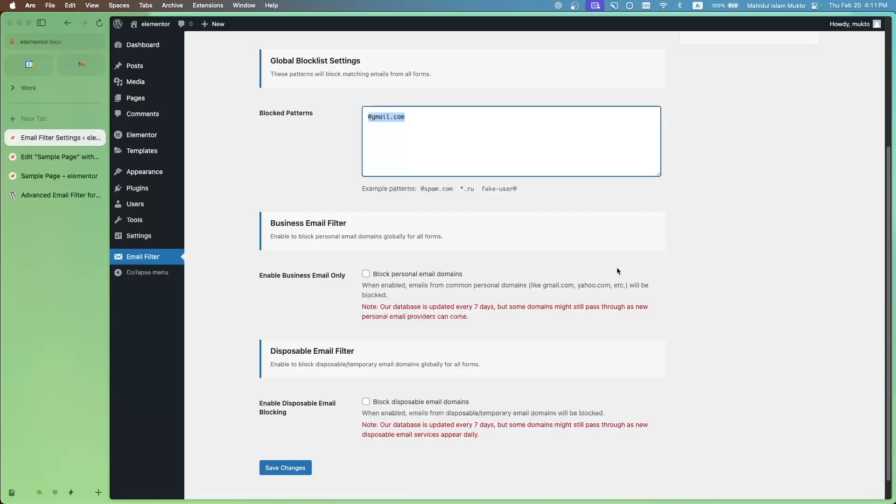
click(367, 274)
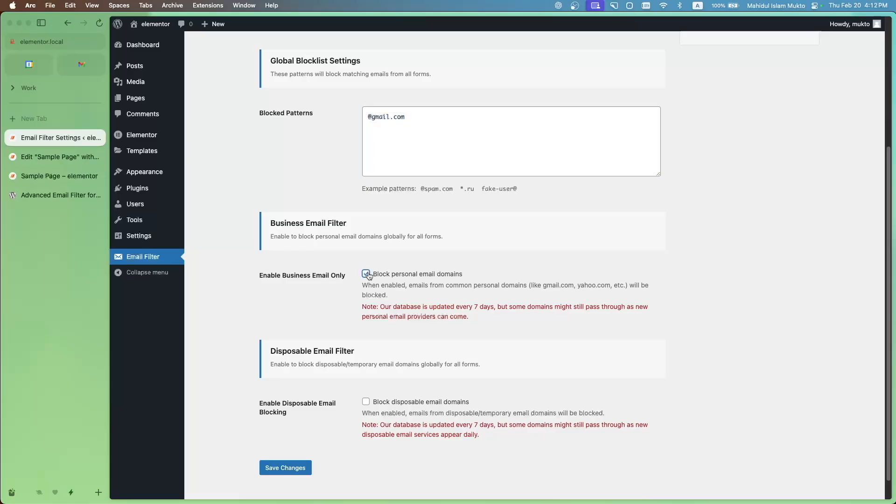
click(293, 472)
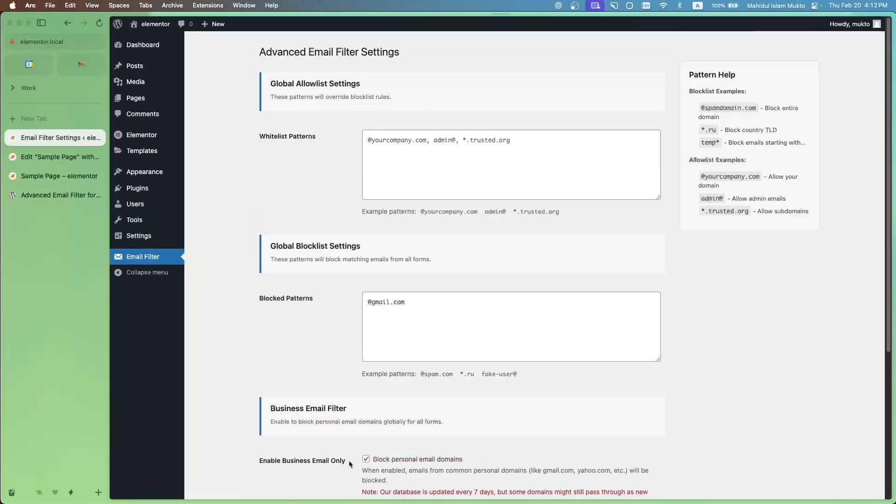
Reload the previewed page and submit the form with only a Gmail address filled in
click(51, 179)
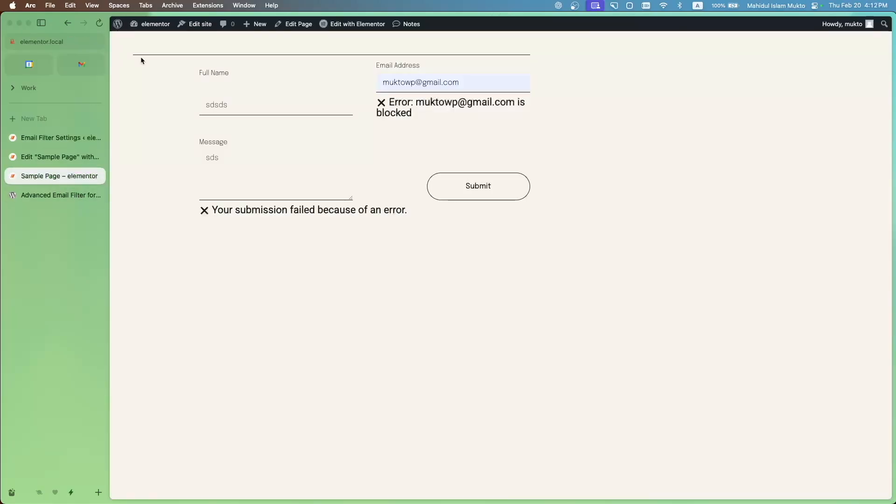
click(99, 23)
click(423, 83)
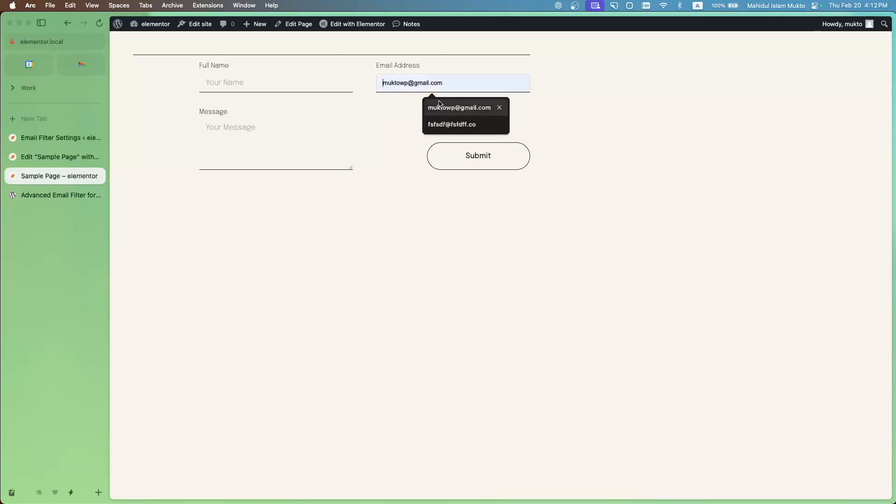
click(459, 108)
click(471, 156)
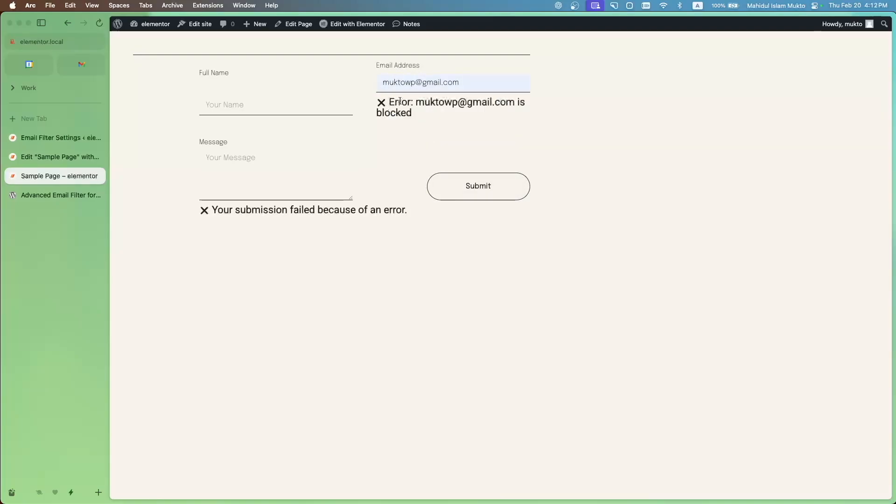
Change the email address's domain to hotmail.com and resubmit the form
drag(423, 82, 441, 100)
text(hotmail)
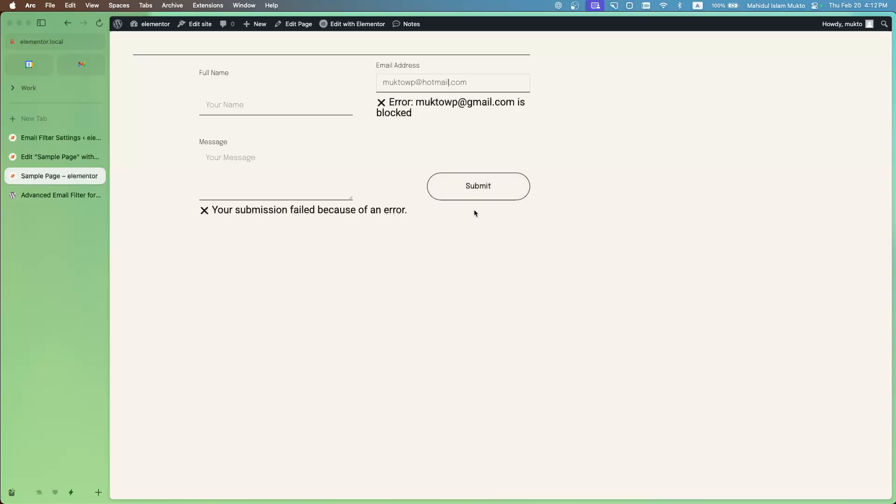
click(486, 194)
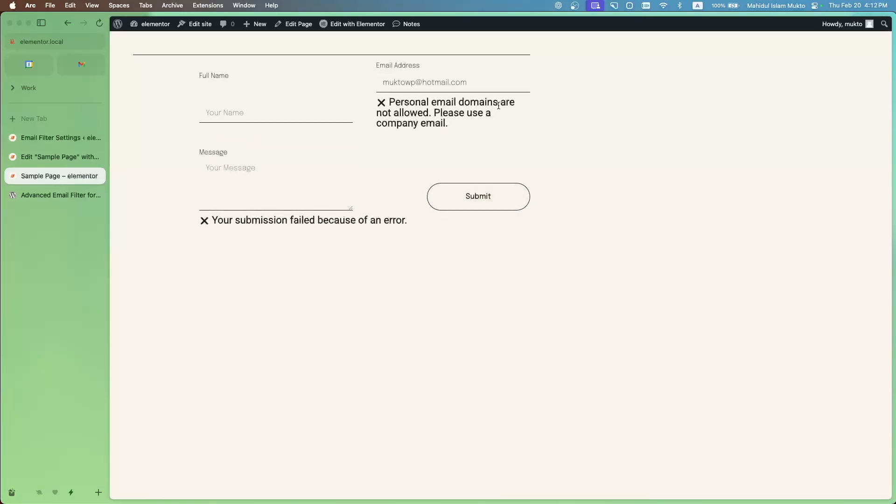
Submit the form with a custom-domain email address, the name "sd" and the message "rewd"
double_click(428, 82)
key(super+a)
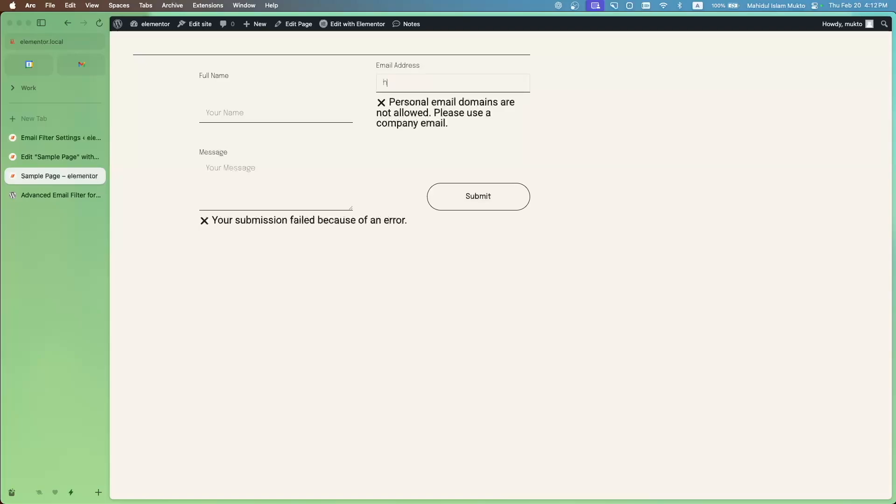
click(245, 115)
text(sd)
click(226, 180)
text(rewd)
click(464, 198)
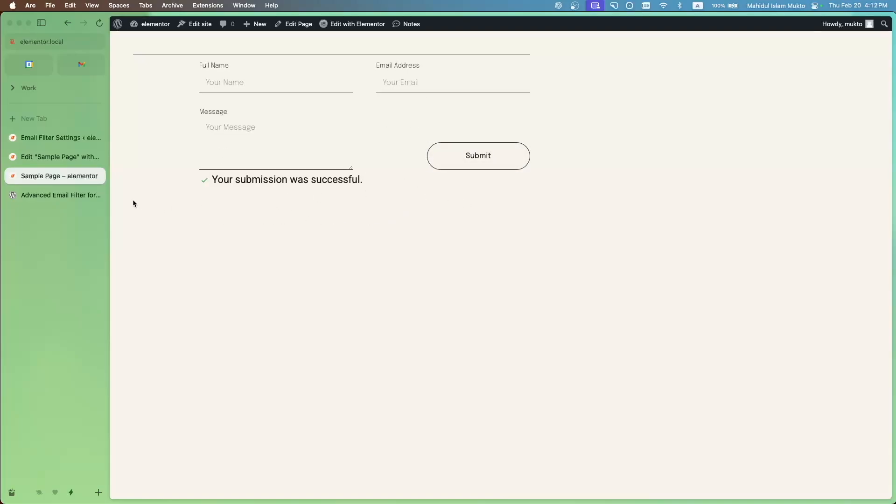
Review the business email and disposable email options in the global Email Filter settings
click(29, 141)
scroll(397, 298, down, 5)
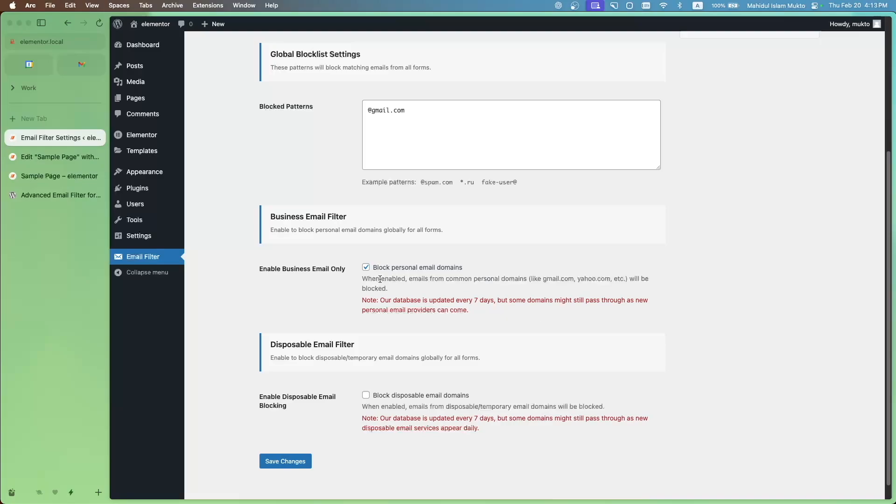
click(366, 268)
click(366, 269)
scroll(329, 374, down, 1)
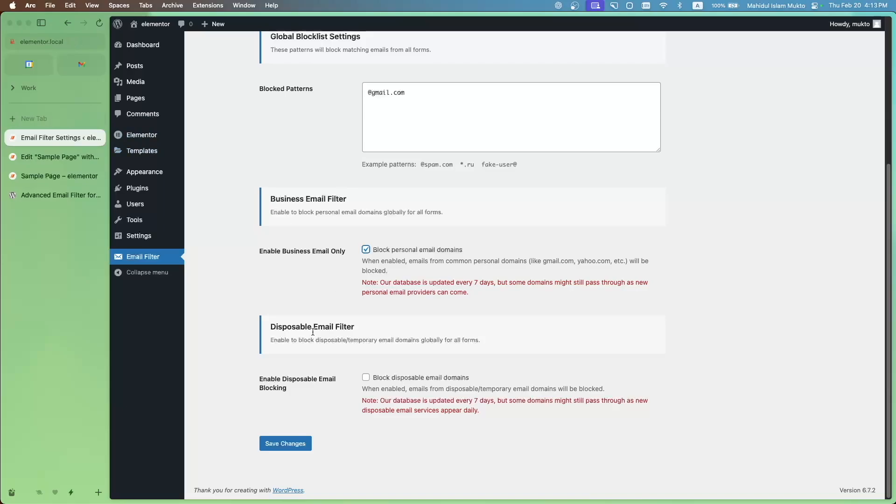
Search the web for "temp email", open temp-mail.io and copy its generated disposable address
click(52, 124)
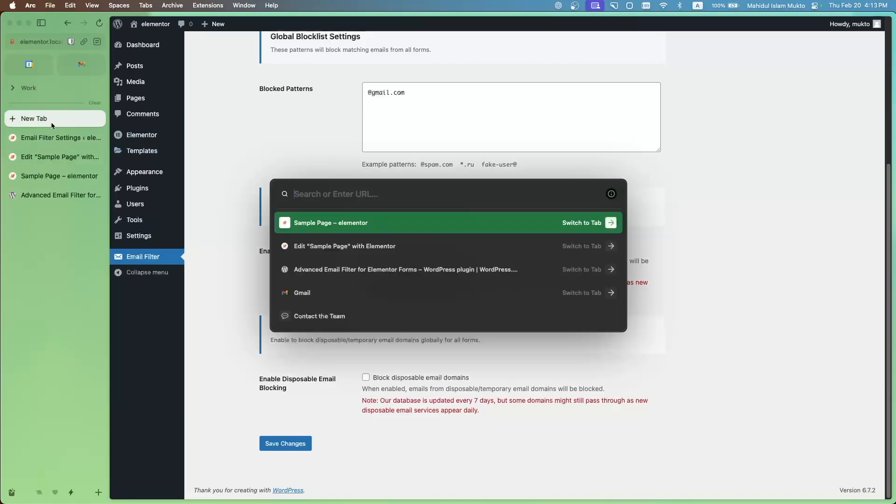
text(temp email)
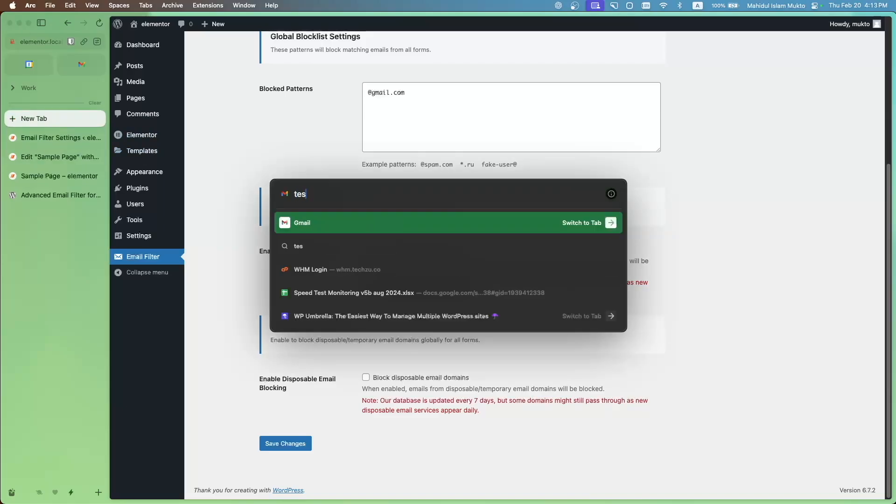
key(Return)
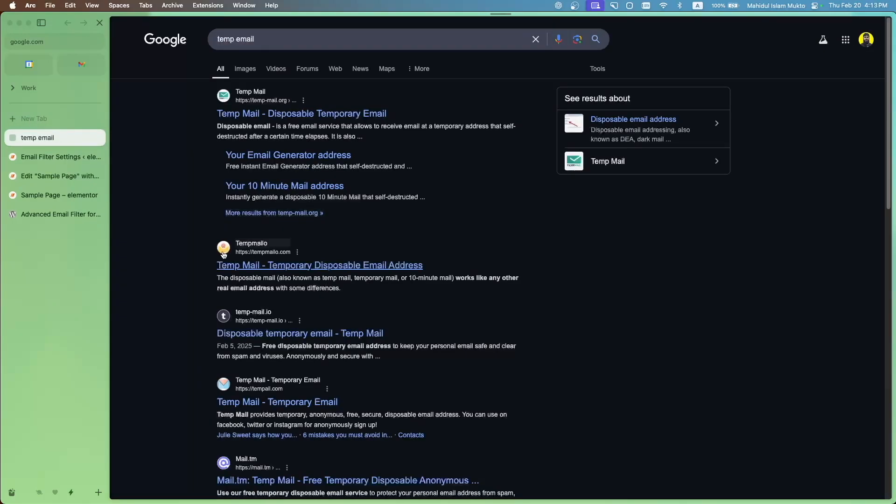
scroll(306, 297, down, 2)
scroll(306, 297, down, 3)
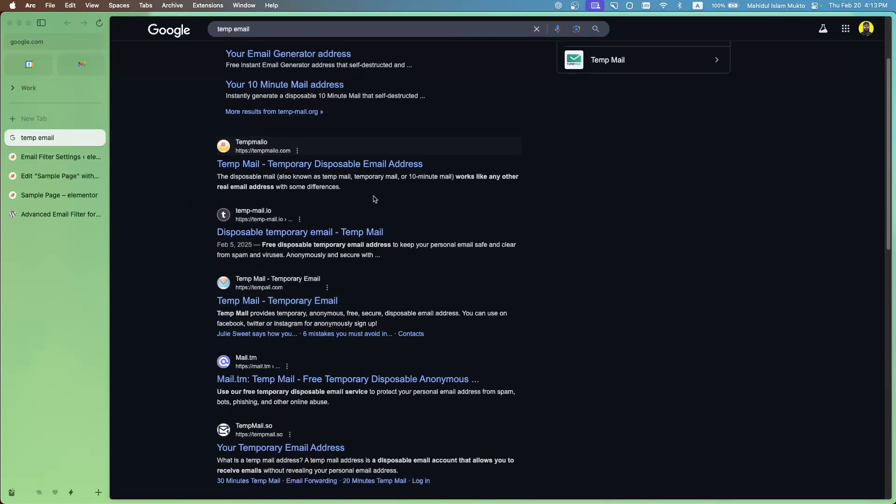
click(287, 220)
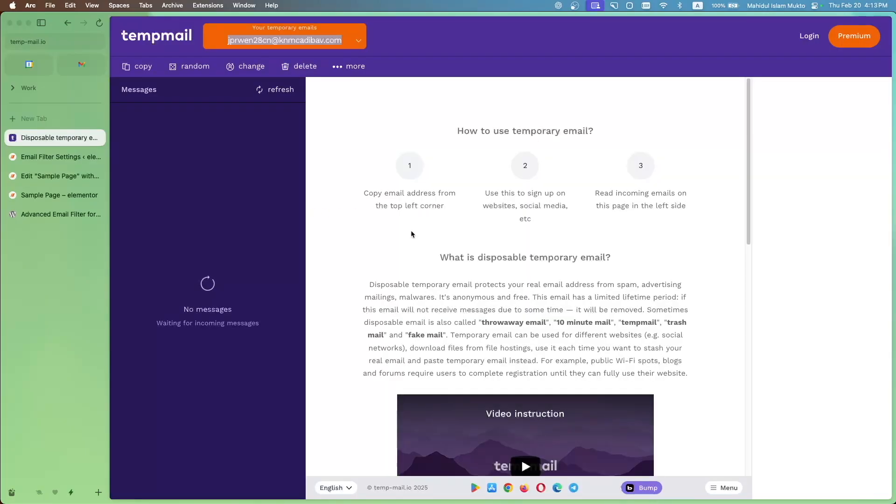
click(339, 41)
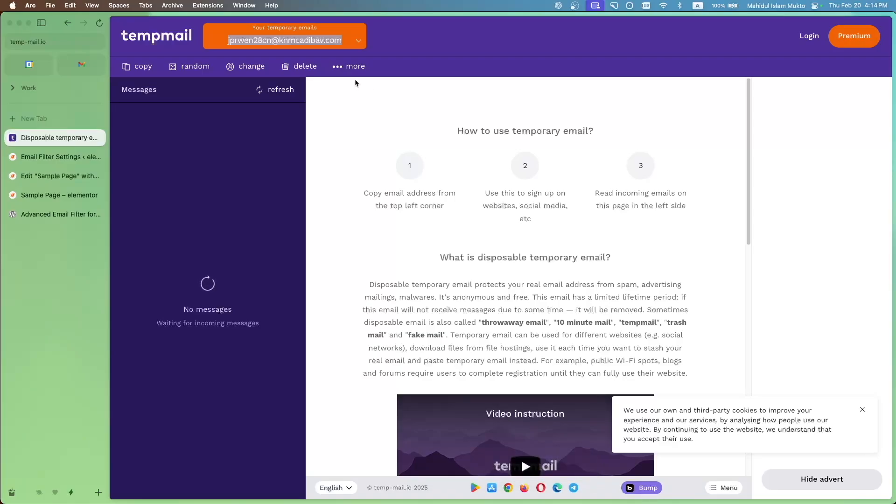
Submit the previewed form with a name, the copied disposable email address and the message "sdsds"
click(56, 198)
click(258, 82)
click(266, 106)
click(445, 82)
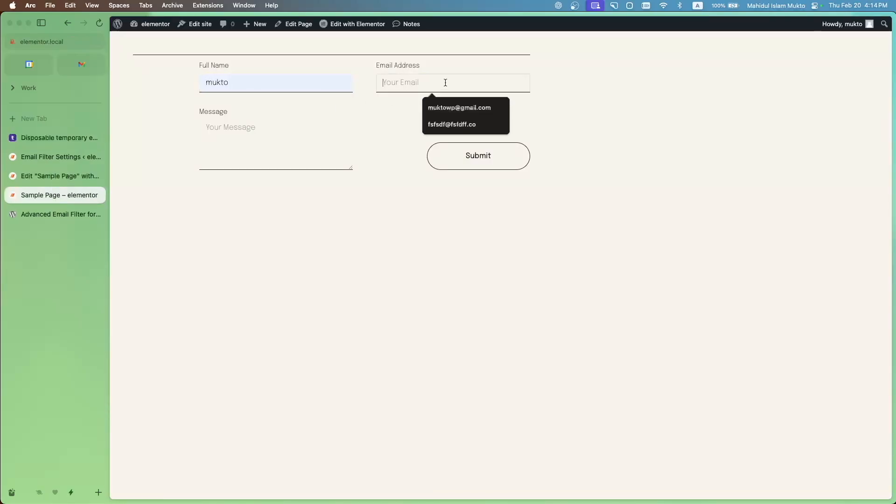
key(super+v)
click(258, 147)
text(sdsds)
click(516, 154)
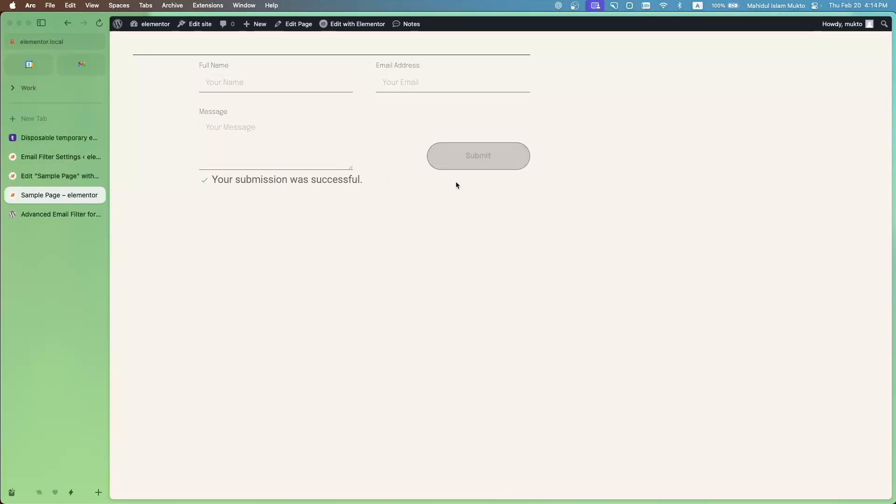
Enable blocking of disposable email domains in the global Email Filter settings and save the changes
click(50, 156)
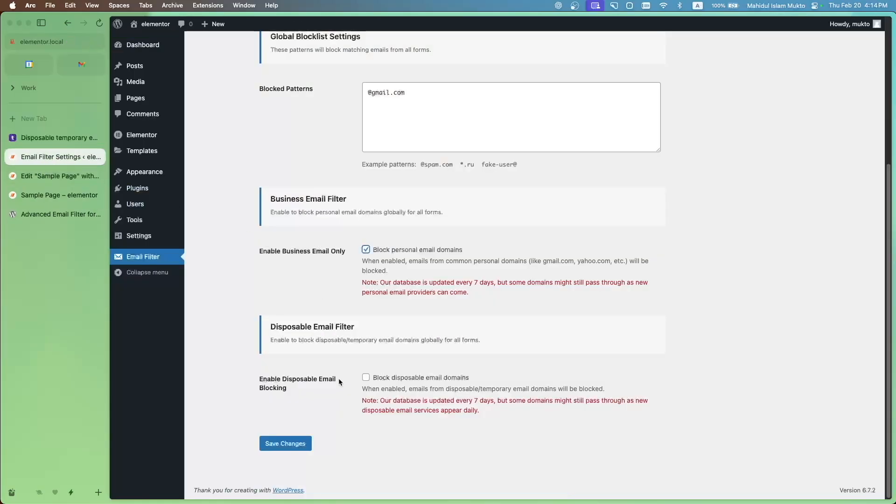
click(366, 378)
click(286, 436)
scroll(385, 431, down, 5)
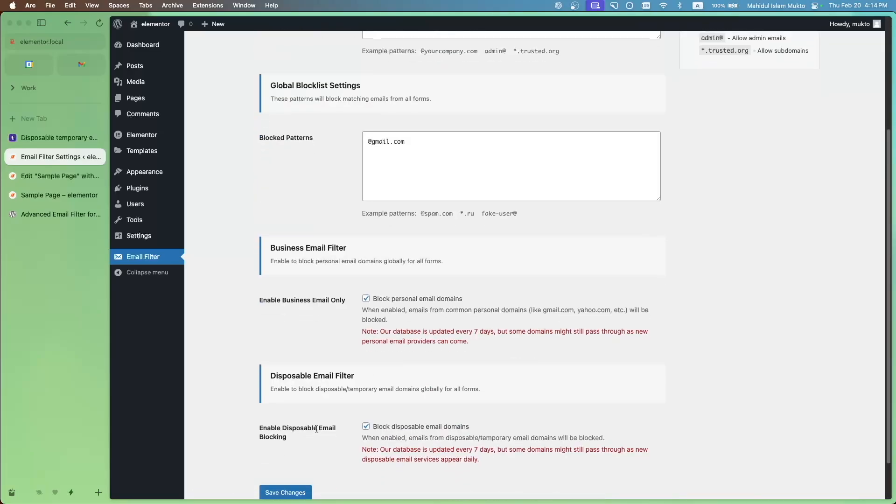
Submit the previewed form with the name "sdsds", the temp-mail.io disposable address and the message "sdsds"
click(54, 138)
click(59, 195)
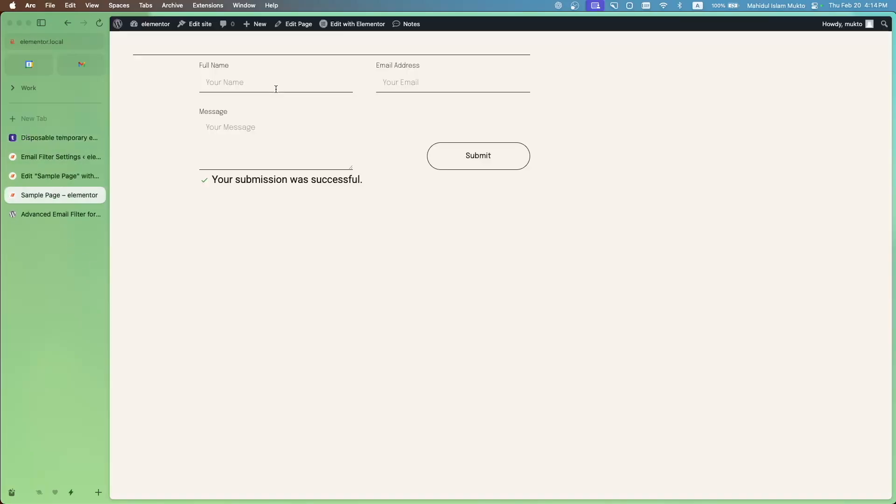
click(276, 89)
click(311, 109)
click(303, 107)
click(447, 83)
click(471, 141)
click(278, 156)
text(sdsds)
click(515, 163)
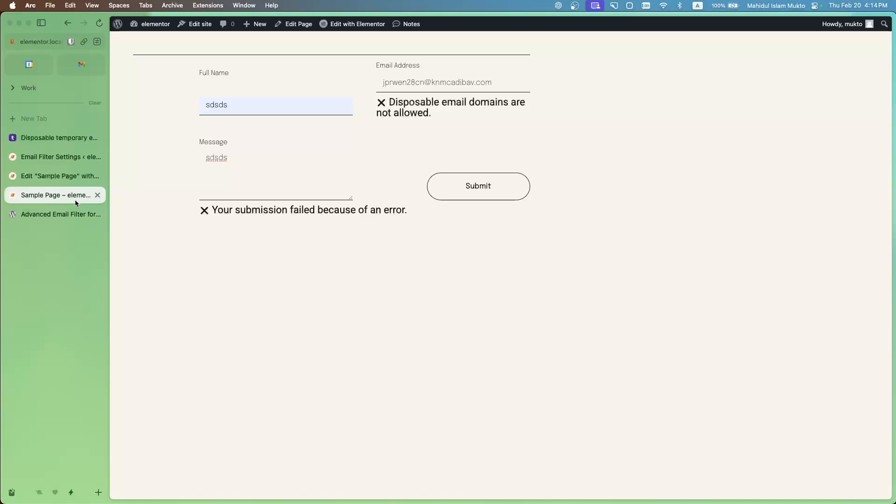
Review the global Email Filter settings from the whitelist patterns through to disposable email blocking
click(74, 162)
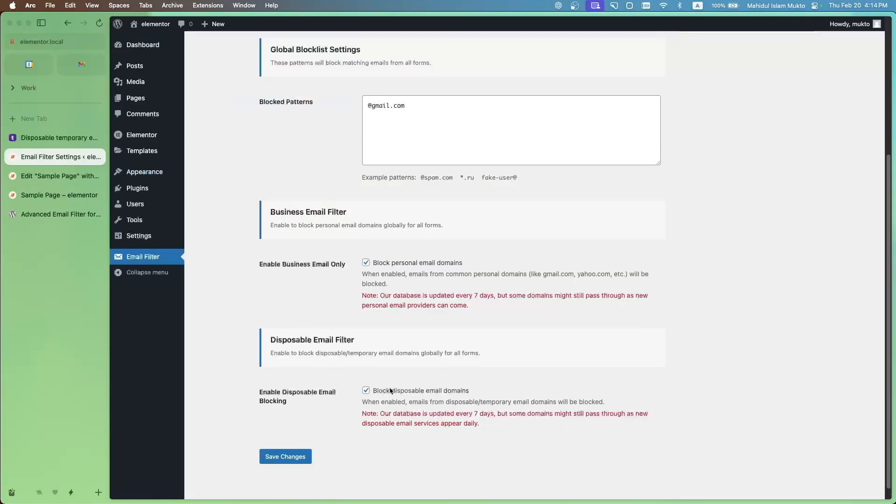
scroll(390, 390, down, 1)
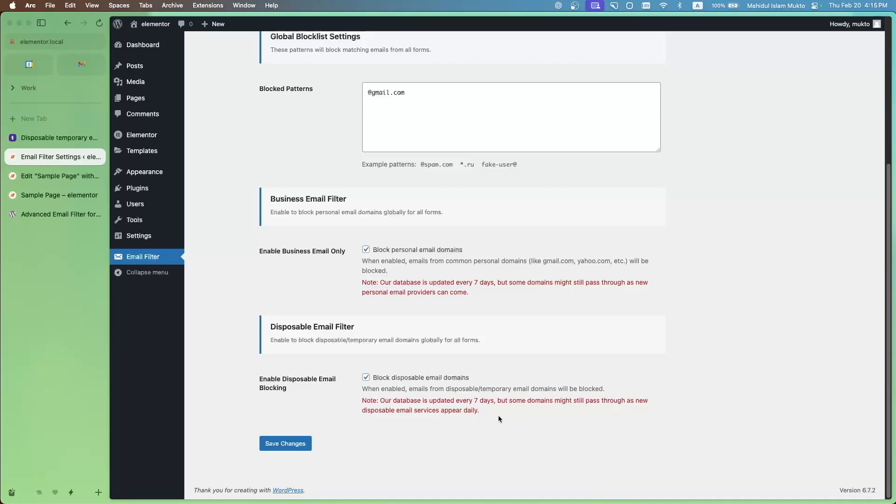
scroll(323, 353, up, 5)
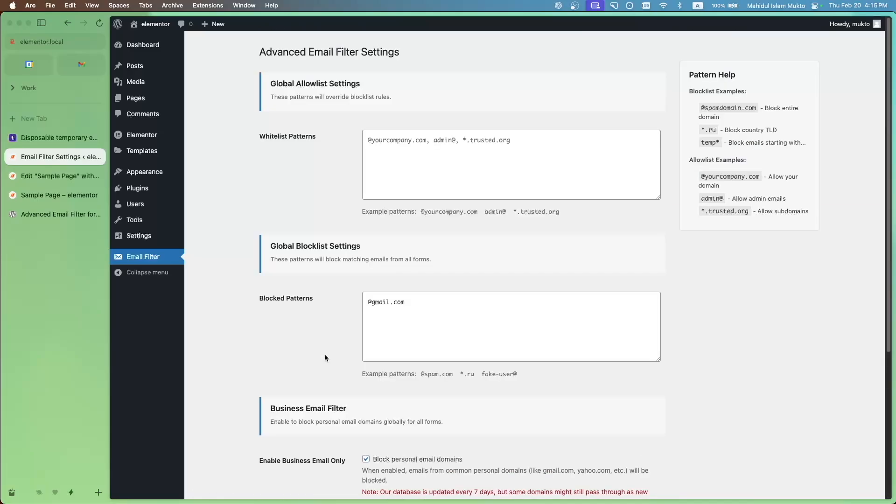
scroll(325, 358, down, 5)
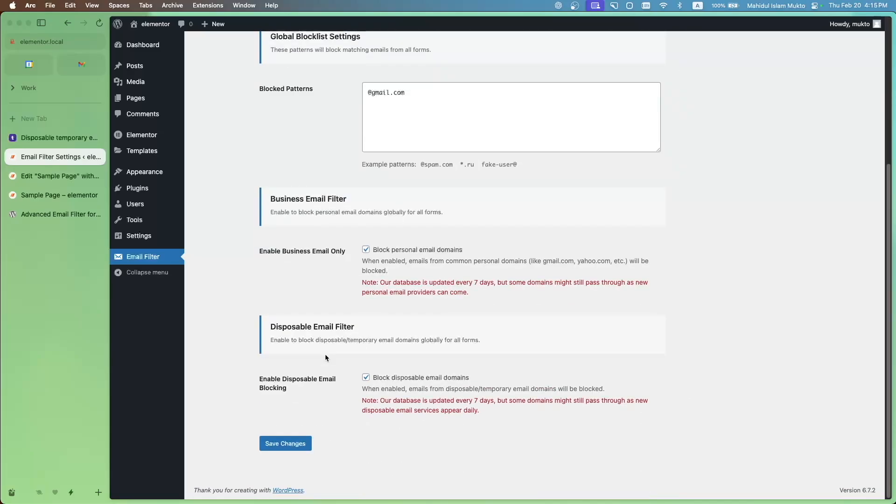